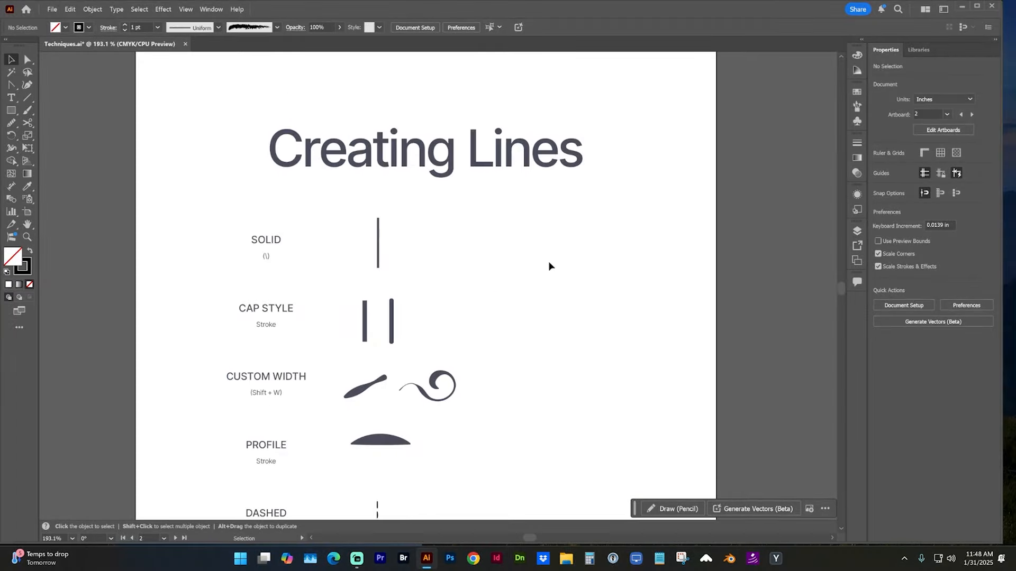
# Step: Set the workspace to Essentials Classic
pyautogui.click(944, 11)
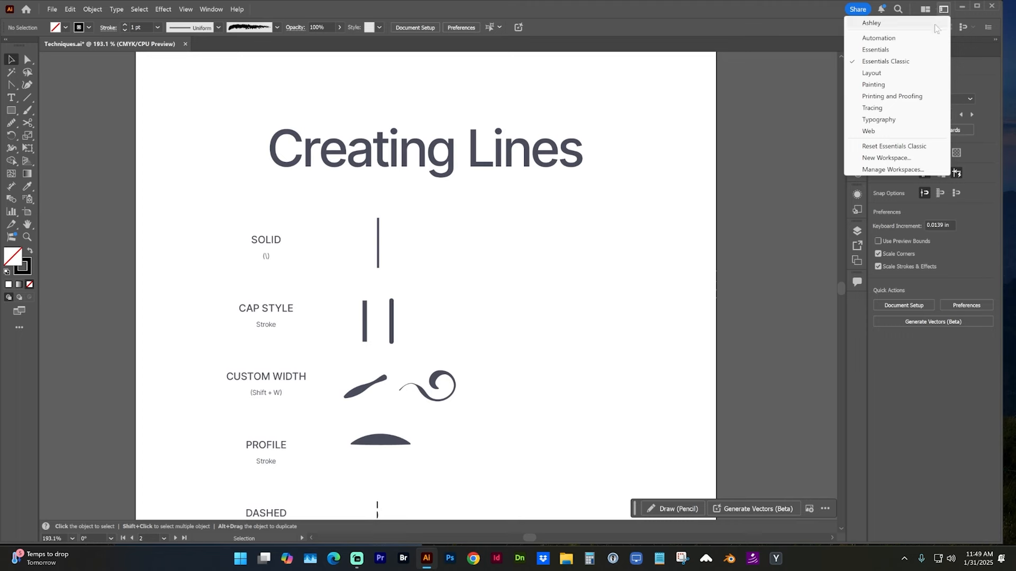
pyautogui.click(893, 61)
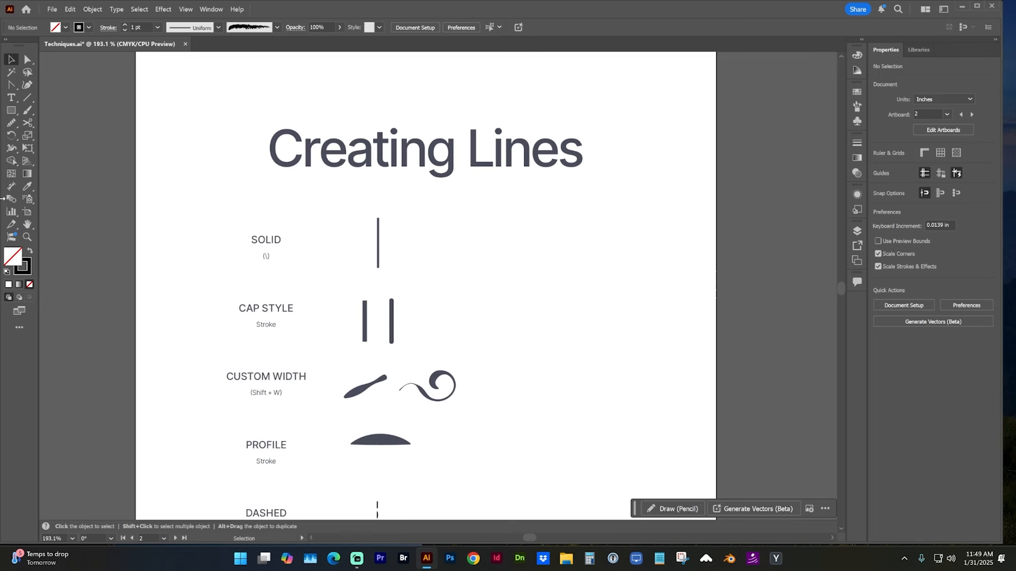
# Step: Draw a diagonal line about 0.77 by 0.47 in beside the SOLID sample and shift its upper end slightly up and inward
pyautogui.click(27, 99)
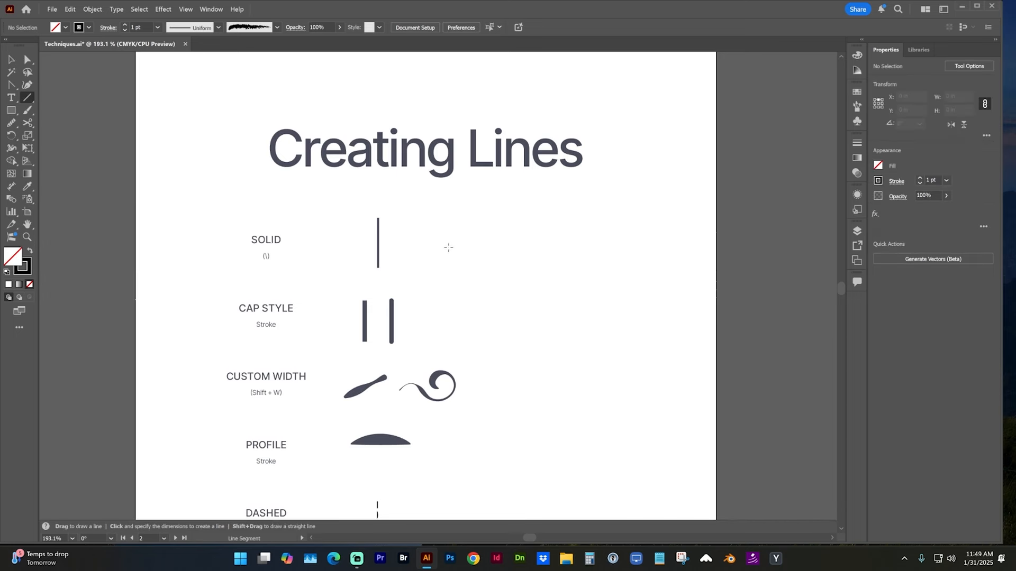
pyautogui.moveTo(447, 248); pyautogui.dragTo(509, 210)
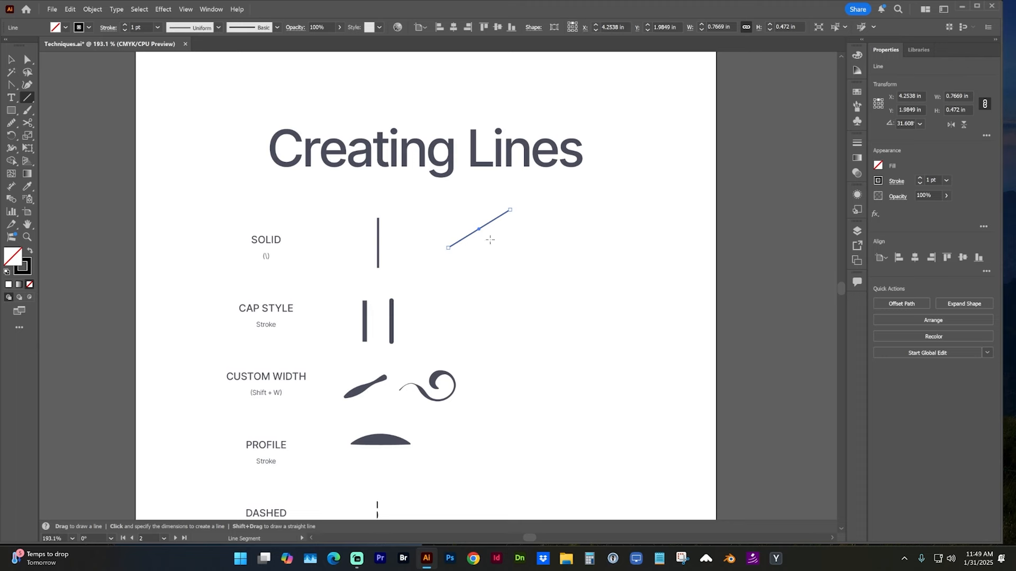
pyautogui.click(32, 63)
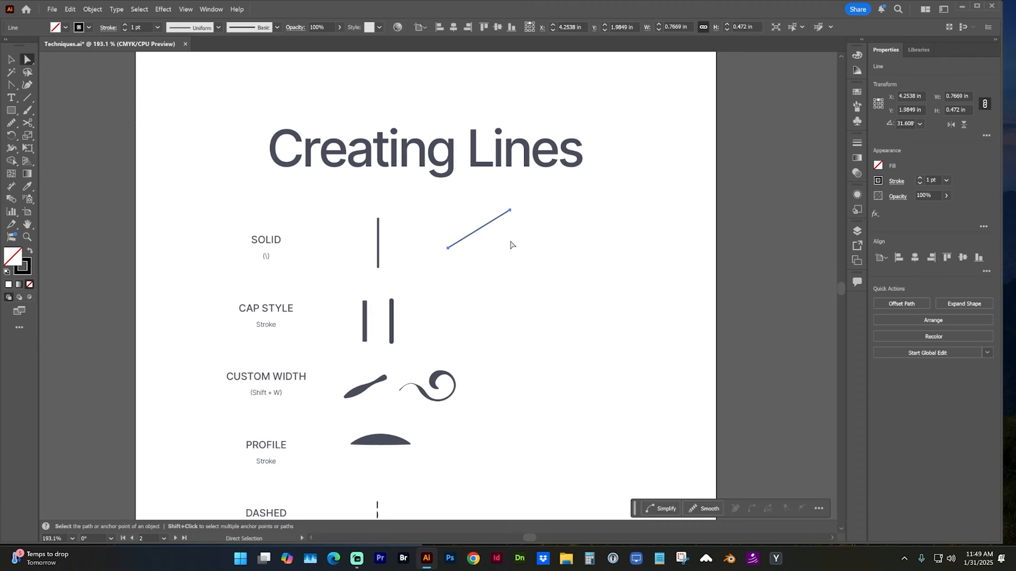
pyautogui.click(510, 211)
pyautogui.moveTo(510, 211)
pyautogui.mouseDown()
pyautogui.moveTo(510, 237)
pyautogui.moveTo(496, 205)
pyautogui.mouseUp()
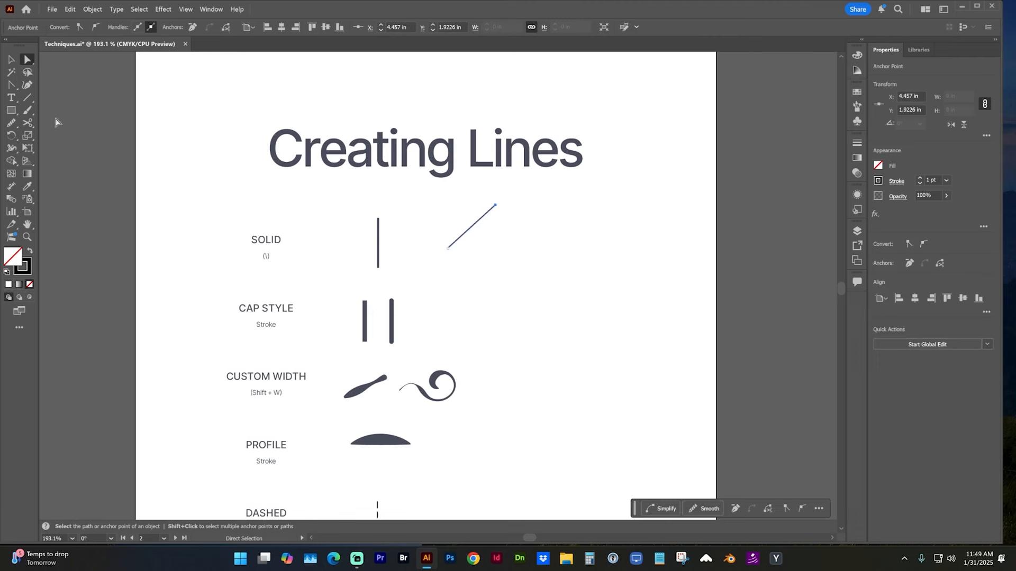
# Step: Set the diagonal line's stroke weight to 3 pt and show the full stroke options
pyautogui.click(12, 60)
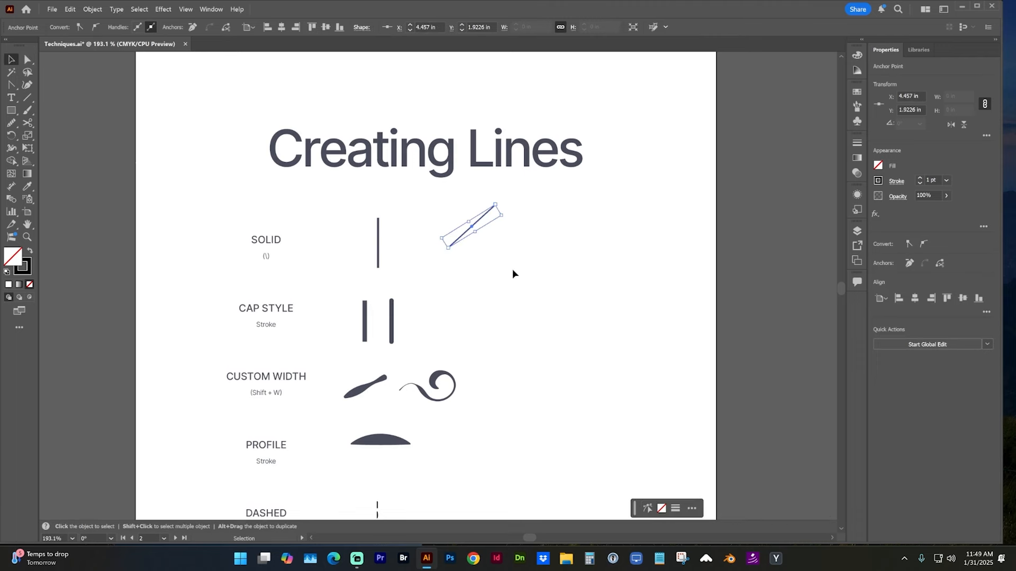
pyautogui.click(858, 146)
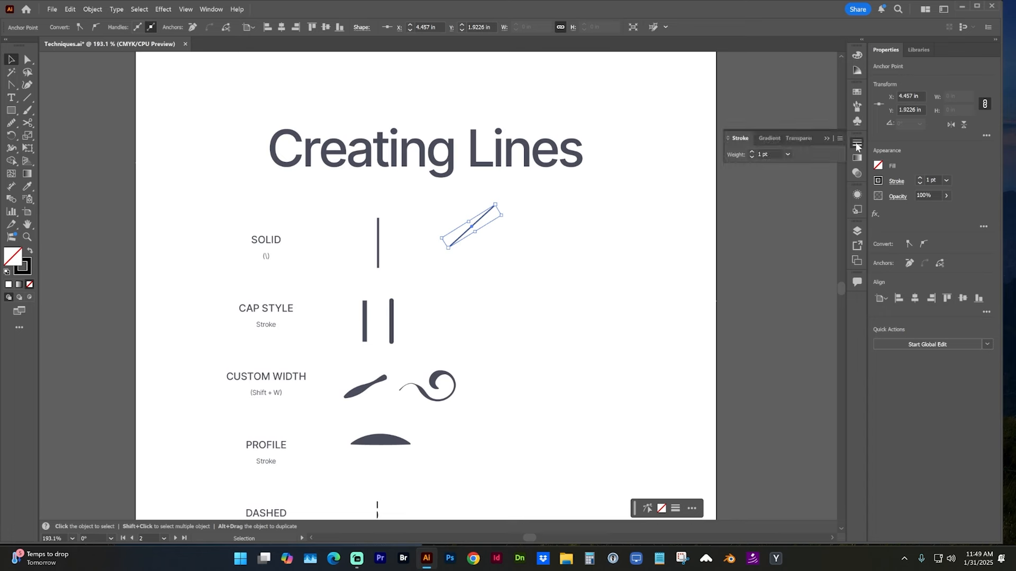
pyautogui.click(751, 151)
pyautogui.click(839, 138)
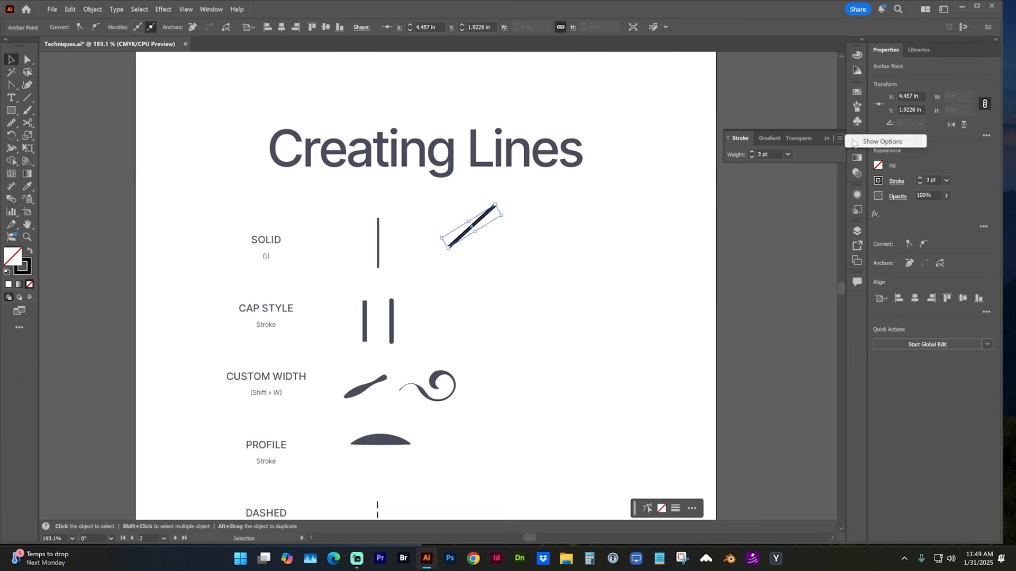
pyautogui.click(861, 143)
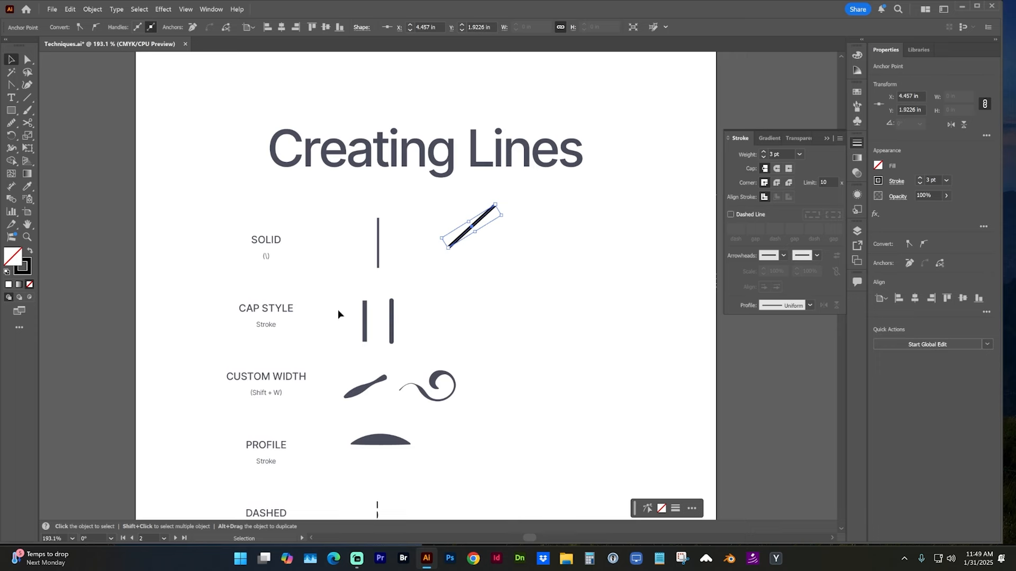
# Step: Give the diagonal line a round cap and increase its stroke weight to 7 pt
pyautogui.click(776, 169)
pyautogui.click(763, 152)
pyautogui.click(763, 152)
pyautogui.click(763, 152)
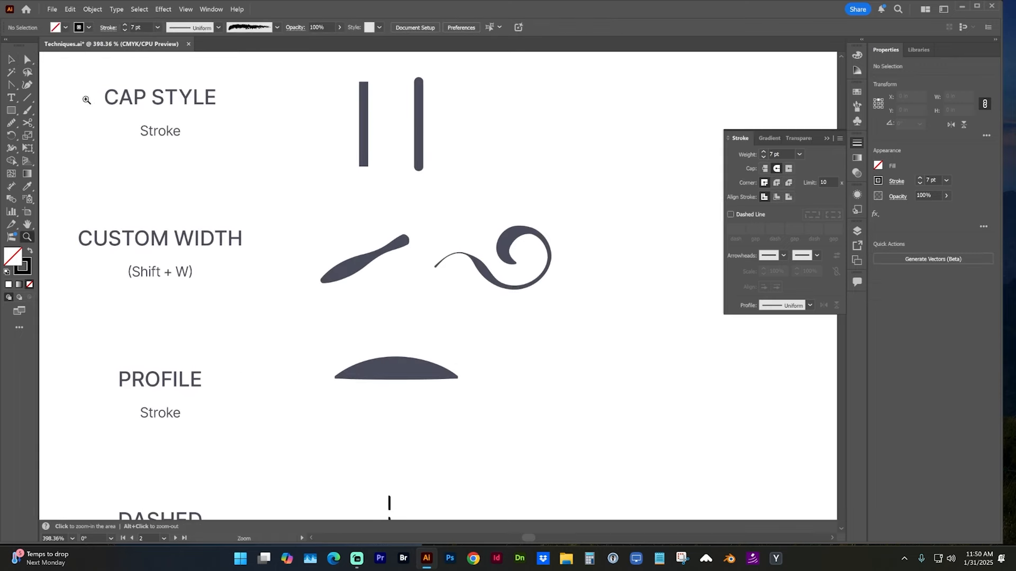
# Step: Draw a diagonal line about 0.51 by 0.57 in beside the CUSTOM WIDTH samples
pyautogui.click(11, 59)
pyautogui.moveTo(448, 297); pyautogui.dragTo(427, 293)
pyautogui.click(29, 96)
pyautogui.moveTo(562, 301); pyautogui.dragTo(648, 208)
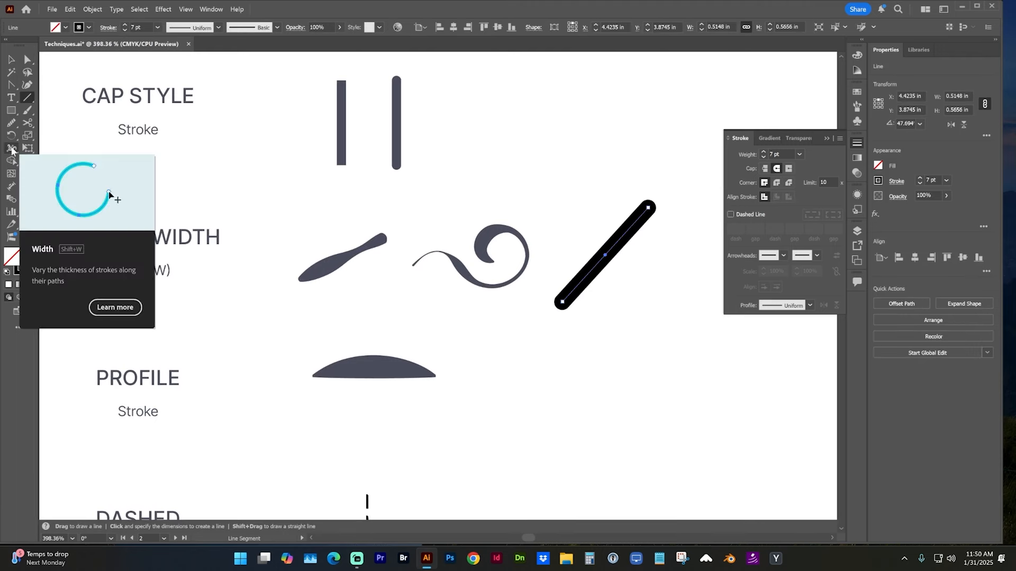
# Step: Shape the new line with the Width tool, widening its middle to about 15.6 pt and moving and widening a second width point nearer its upper end
pyautogui.click(12, 150)
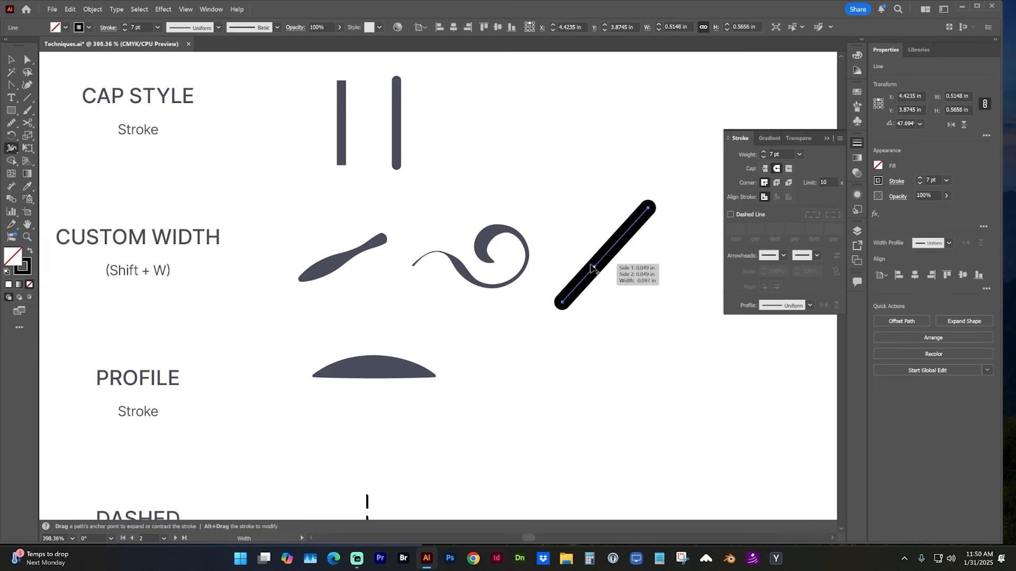
pyautogui.moveTo(595, 266)
pyautogui.mouseDown()
pyautogui.moveTo(607, 280)
pyautogui.moveTo(609, 249)
pyautogui.moveTo(613, 258)
pyautogui.mouseUp()
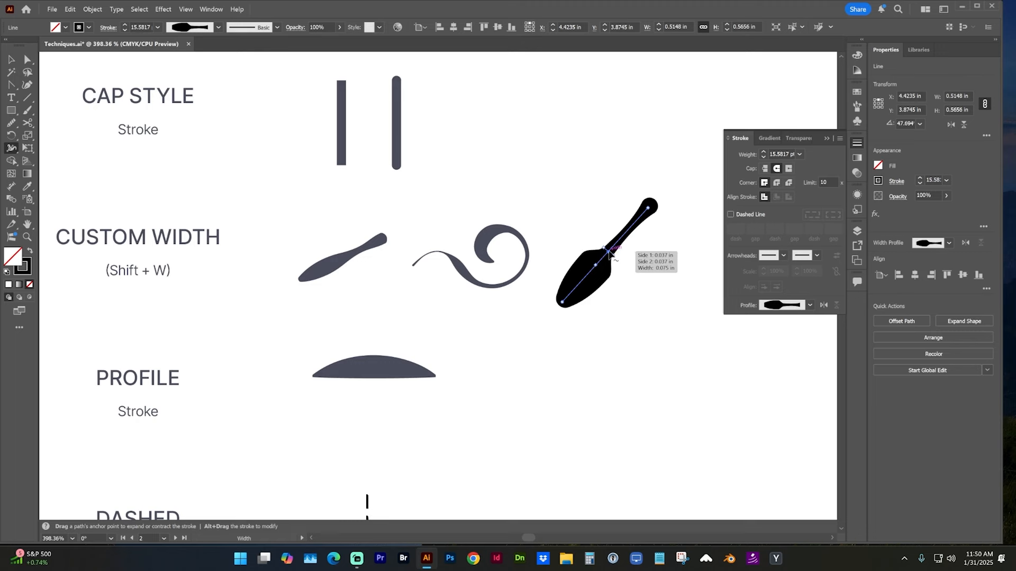
pyautogui.moveTo(610, 254)
pyautogui.mouseDown()
pyautogui.moveTo(628, 237)
pyautogui.moveTo(639, 245)
pyautogui.moveTo(632, 239)
pyautogui.mouseUp()
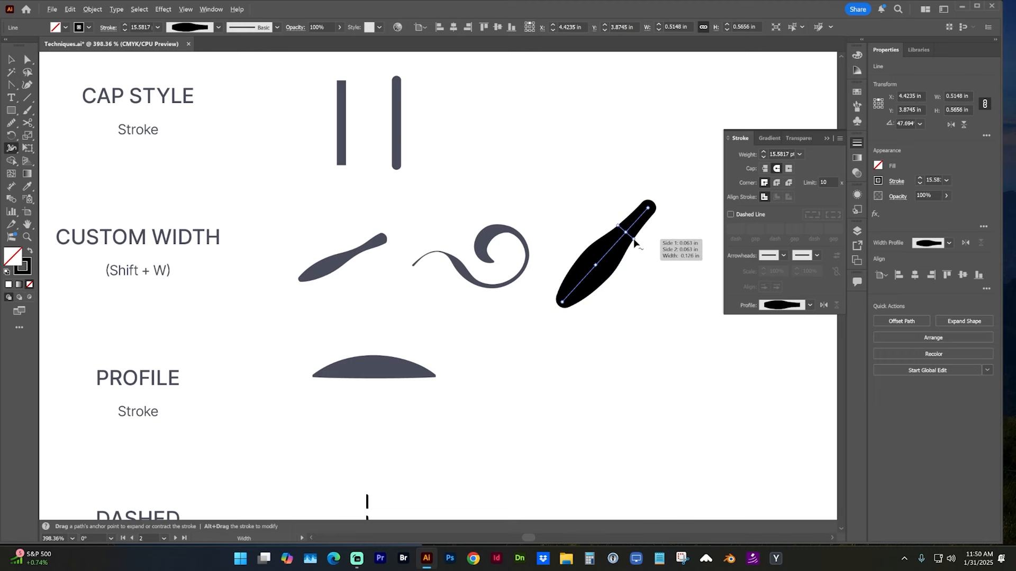
pyautogui.moveTo(634, 240); pyautogui.dragTo(640, 244)
pyautogui.click(9, 61)
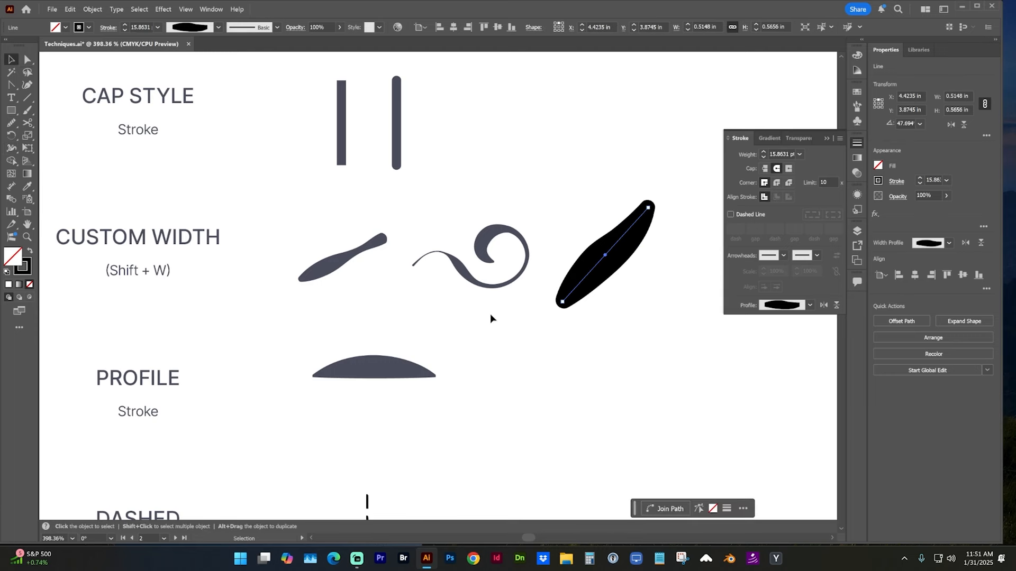
# Step: Try the lens, hexagonal and teardrop width profiles on the PROFILE sample stroke, and flip the teardrop lengthwise
pyautogui.moveTo(535, 360); pyautogui.dragTo(580, 290)
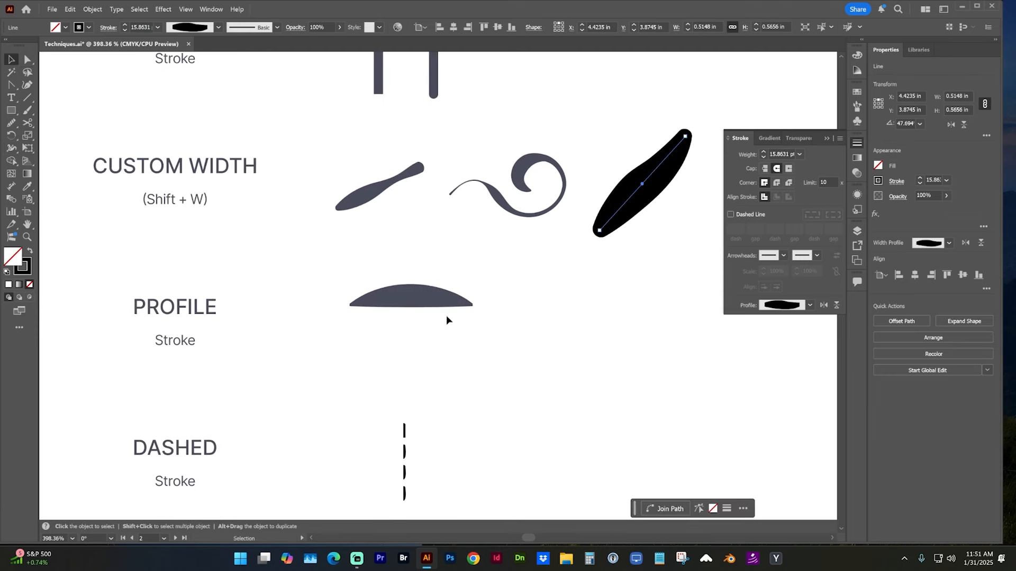
pyautogui.click(422, 298)
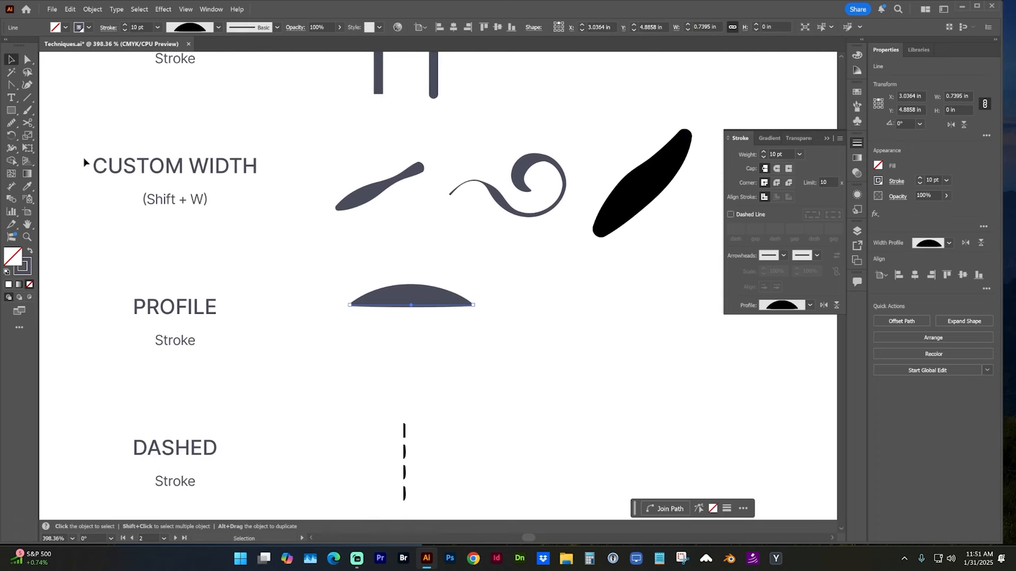
pyautogui.click(811, 305)
pyautogui.click(787, 342)
pyautogui.click(809, 305)
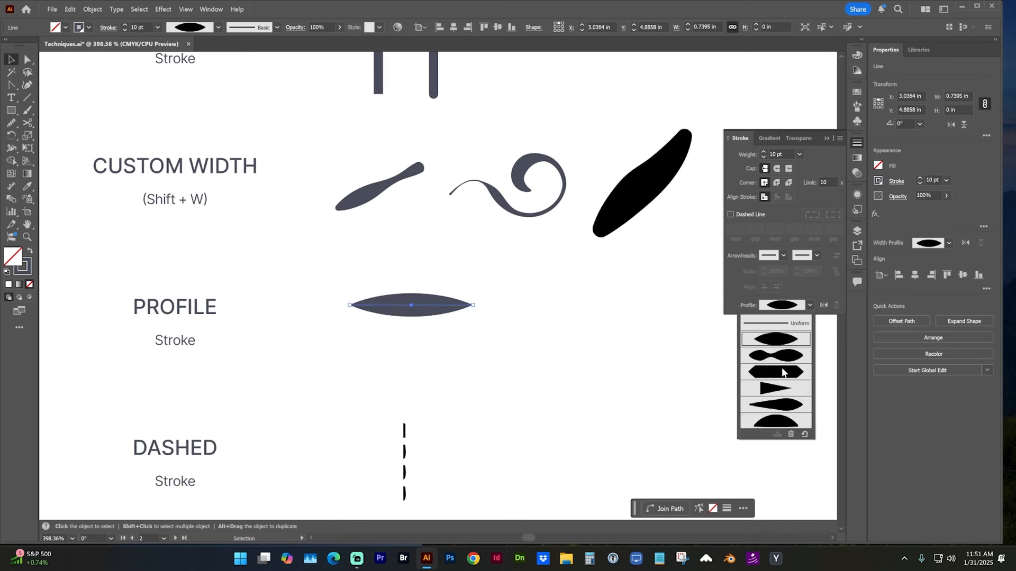
pyautogui.click(783, 369)
pyautogui.click(811, 306)
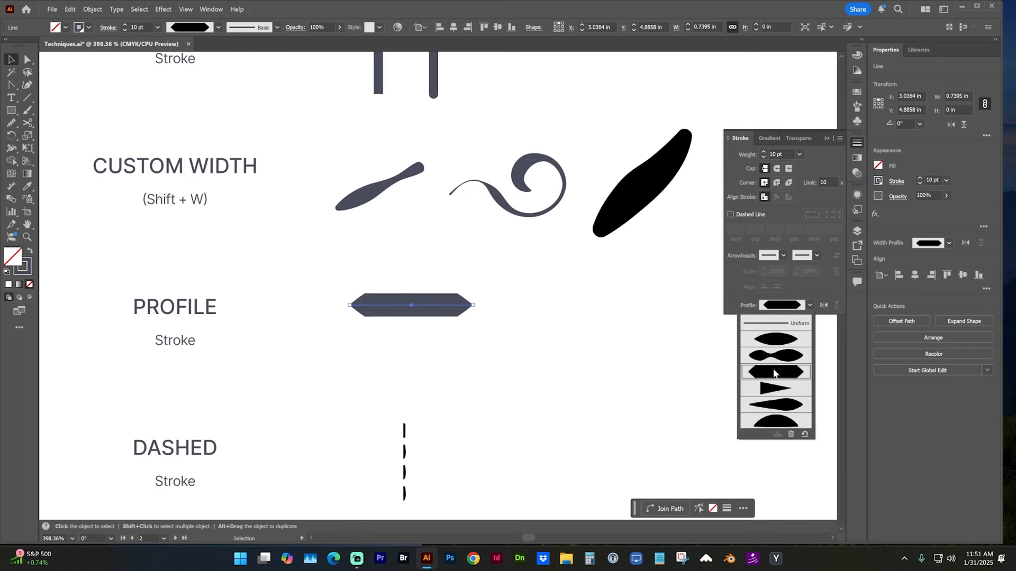
pyautogui.click(770, 406)
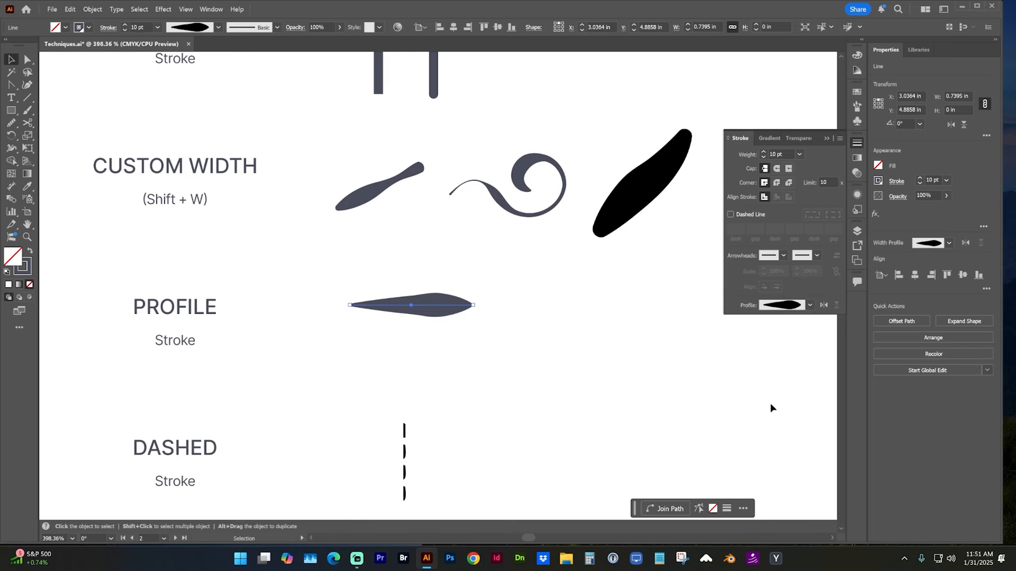
pyautogui.click(823, 306)
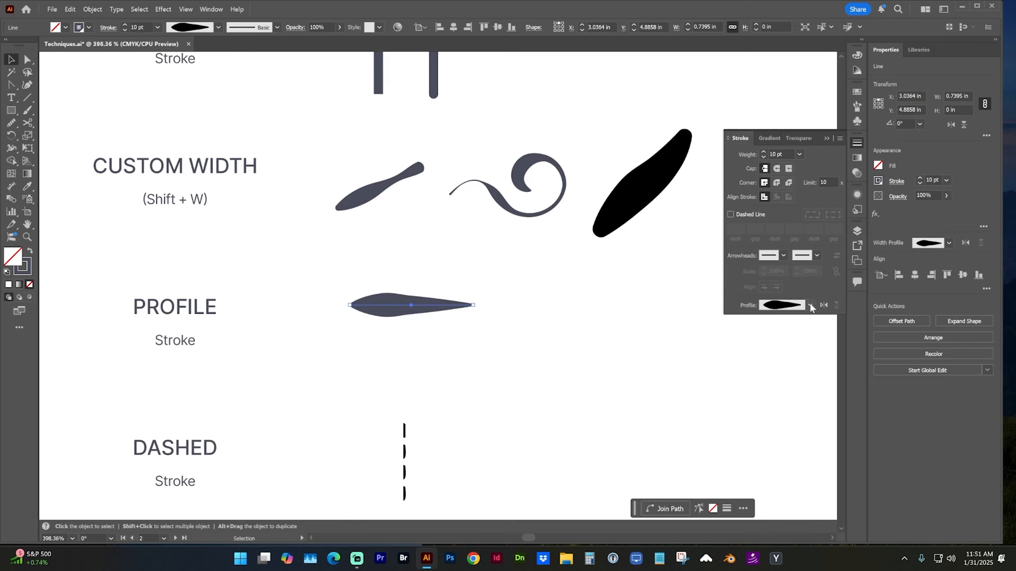
# Step: Apply the triangular width profile to the PROFILE sample stroke, with its point at the left end, and deselect it
pyautogui.click(809, 305)
pyautogui.click(793, 342)
pyautogui.click(809, 306)
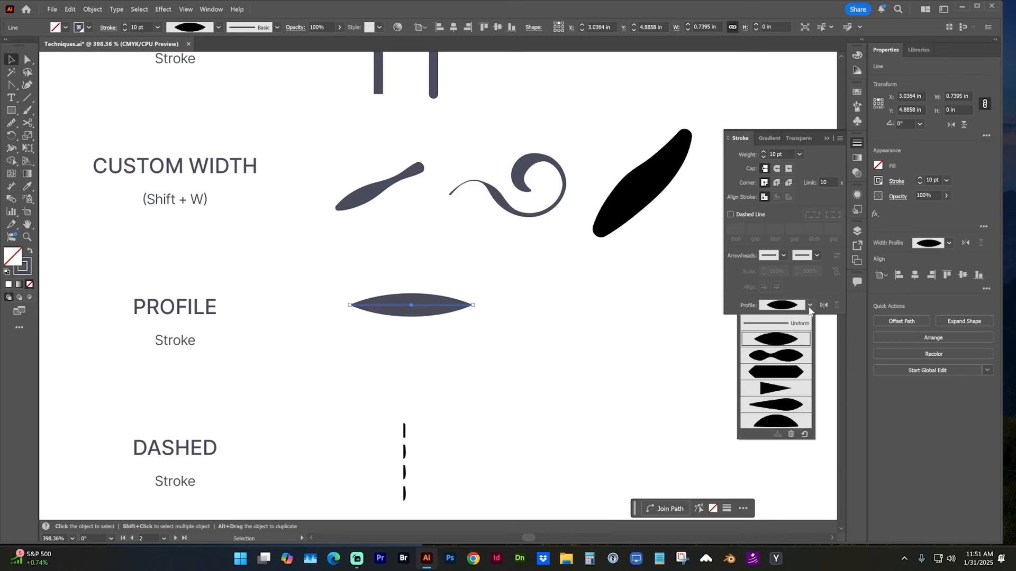
pyautogui.click(793, 354)
pyautogui.click(465, 371)
# Step: Draw a slightly rising line about 0.82 in wide and 0.17 in high beside the DASHED sample
pyautogui.scroll(-3, 464, 370)
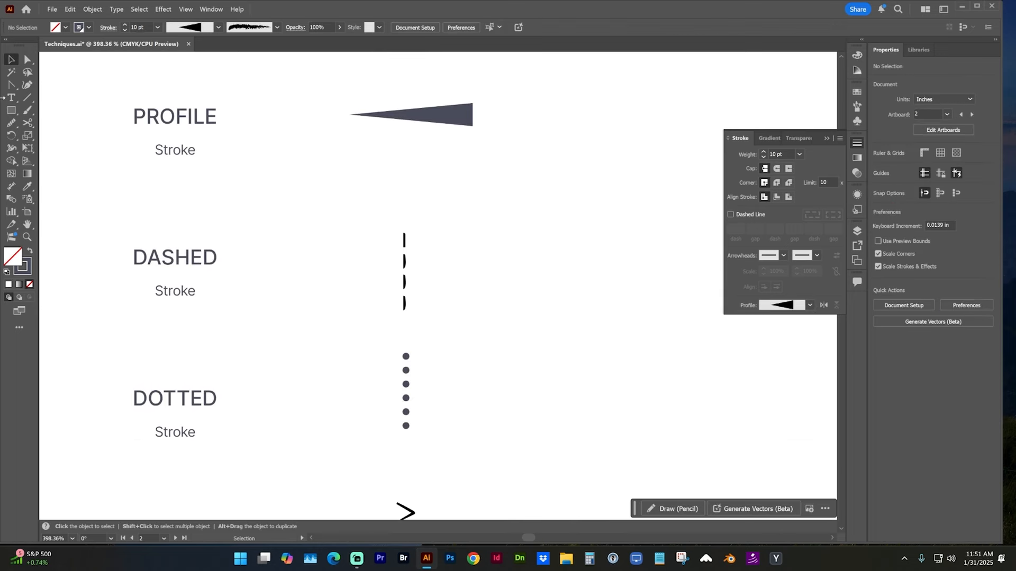
pyautogui.click(27, 98)
pyautogui.moveTo(483, 270); pyautogui.dragTo(621, 240)
pyautogui.click(12, 59)
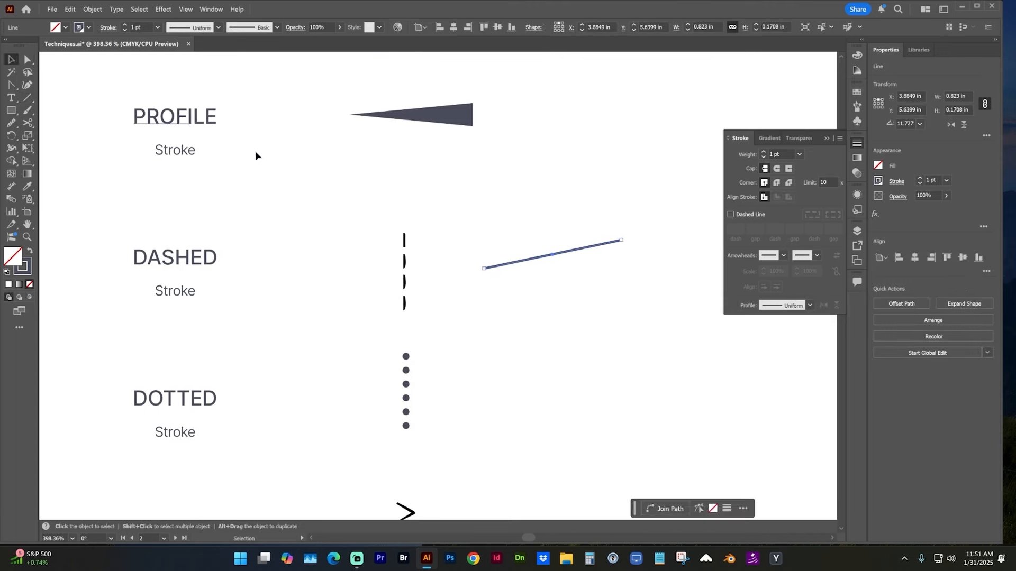
# Step: Make the new line dashed with a 5 pt dash and a 3 pt gap
pyautogui.click(730, 215)
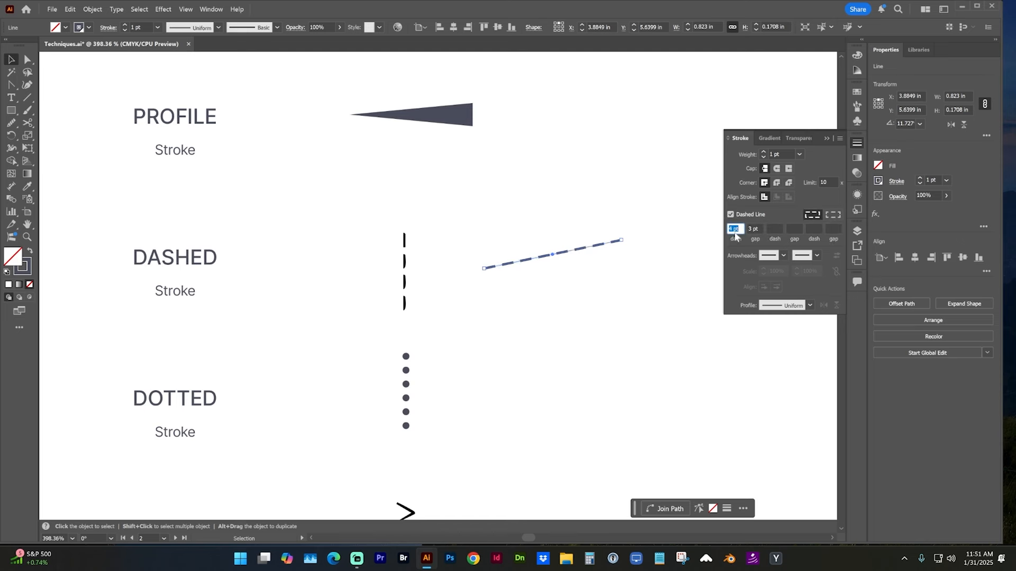
pyautogui.press('Down')
pyautogui.press('Up')
pyautogui.press('Up')
pyautogui.click(751, 229)
pyautogui.press('Down')
pyautogui.press('Down')
# Step: Copy the dashed line down beside the DOTTED sample and give the copy a 0 pt dash and a round cap
pyautogui.scroll(-2, 586, 273)
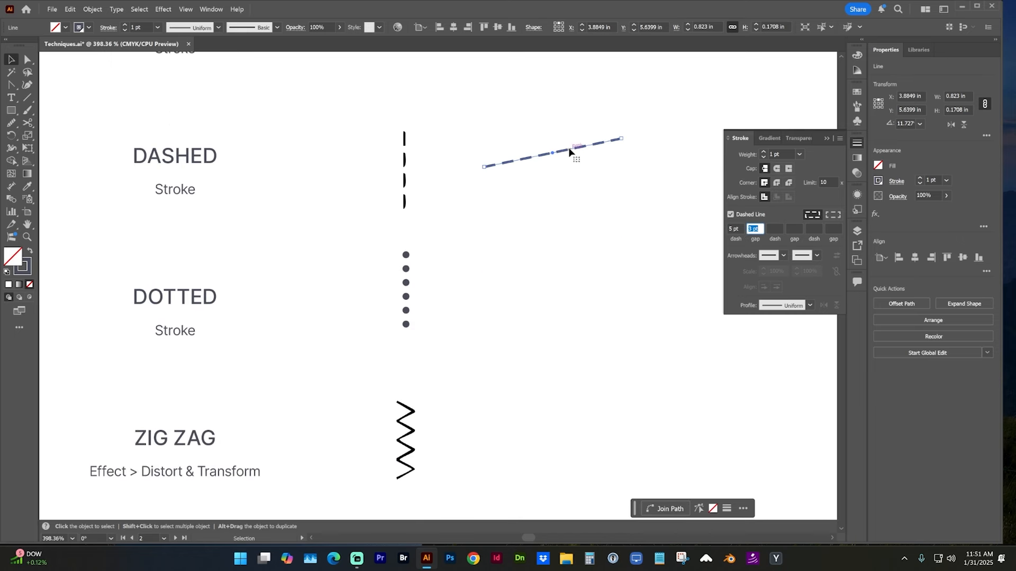
pyautogui.moveTo(569, 153); pyautogui.dragTo(571, 275)
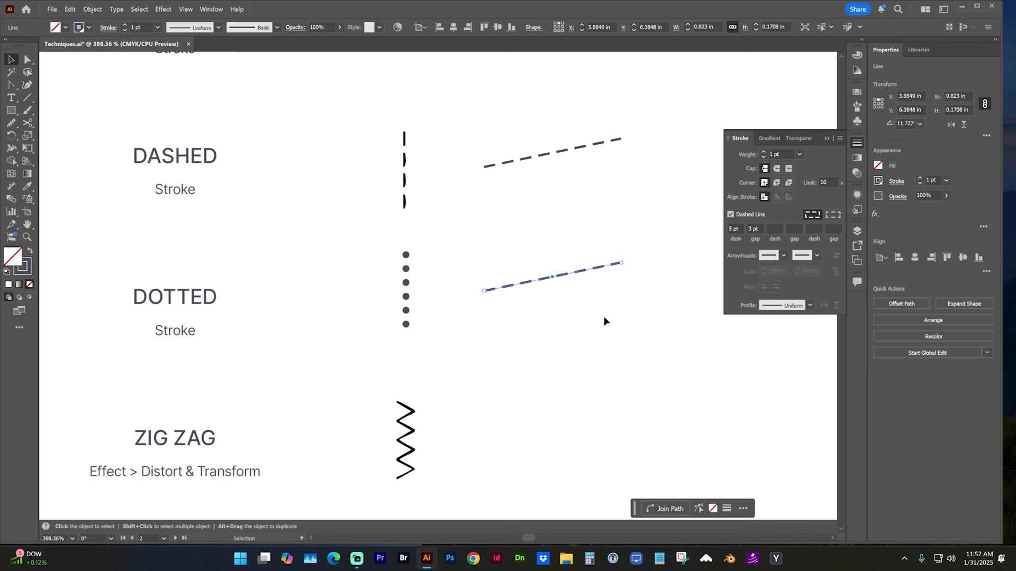
pyautogui.doubleClick(731, 228)
pyautogui.write('0')
pyautogui.press('Tab')
pyautogui.click(777, 169)
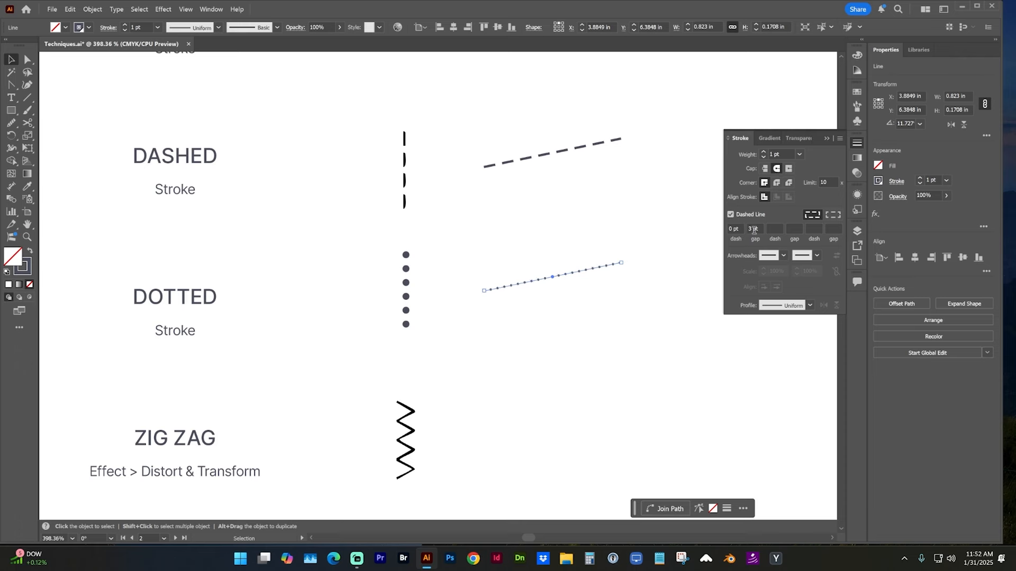
# Step: Set the dotted line's gap to 6 pt and its stroke weight to 3 pt
pyautogui.click(754, 229)
pyautogui.press('Up')
pyautogui.press('Up')
pyautogui.press('Up')
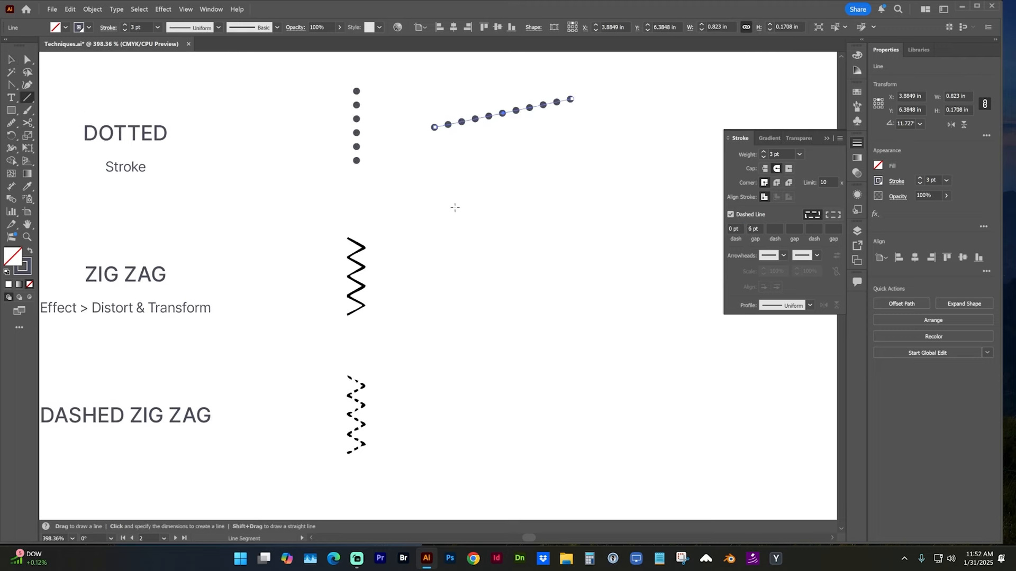
# Step: Draw a vertical line about 0.54 in long beside the ZIG ZAG sample and turn off its dashes to make it solid
pyautogui.moveTo(490, 233); pyautogui.dragTo(490, 321)
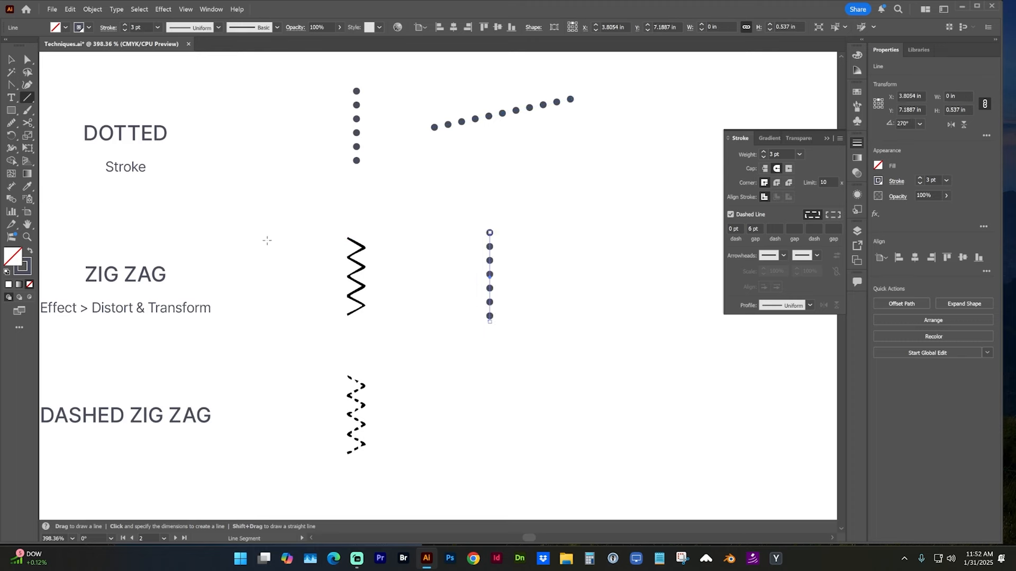
pyautogui.click(12, 59)
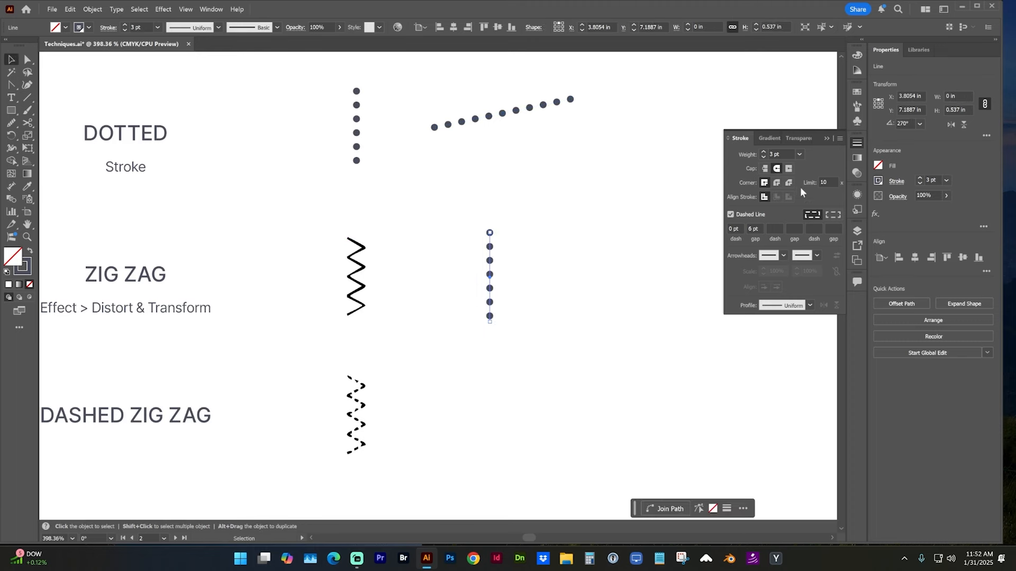
pyautogui.click(731, 215)
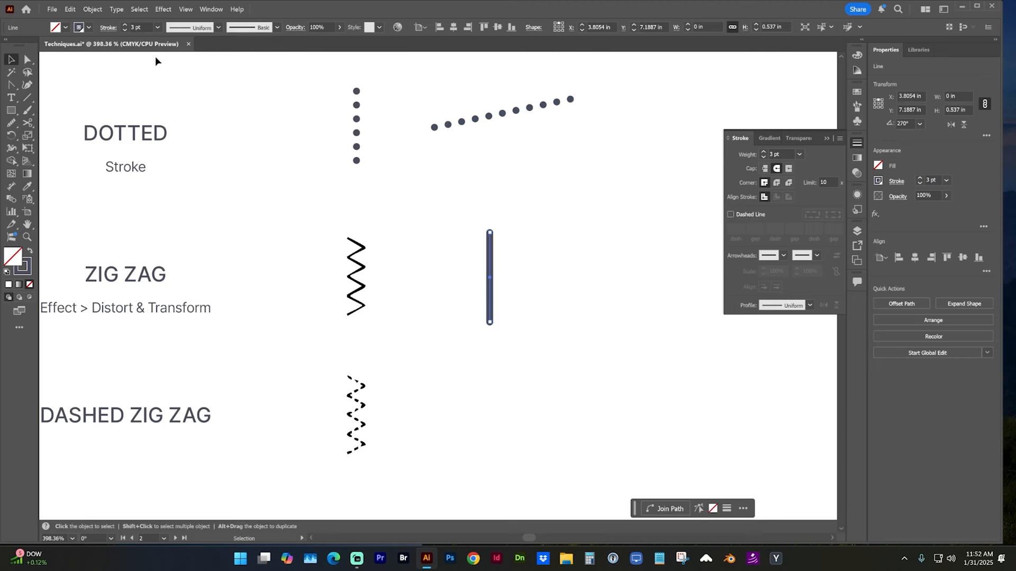
# Step: Apply a Zig Zag effect to the vertical line with an absolute size of 0.11 in, 5 ridges per segment and corner points
pyautogui.click(163, 9)
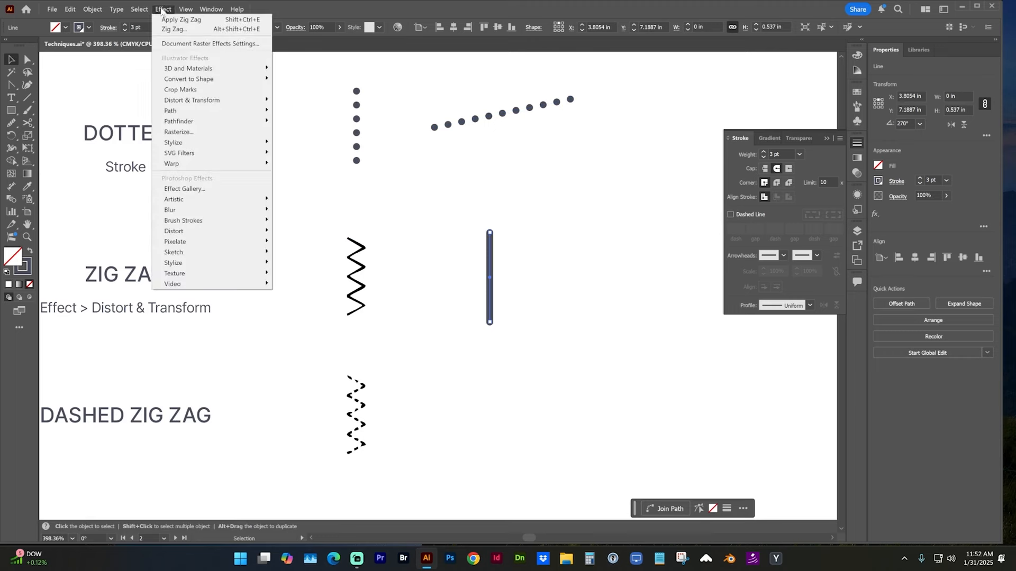
pyautogui.moveTo(201, 102)
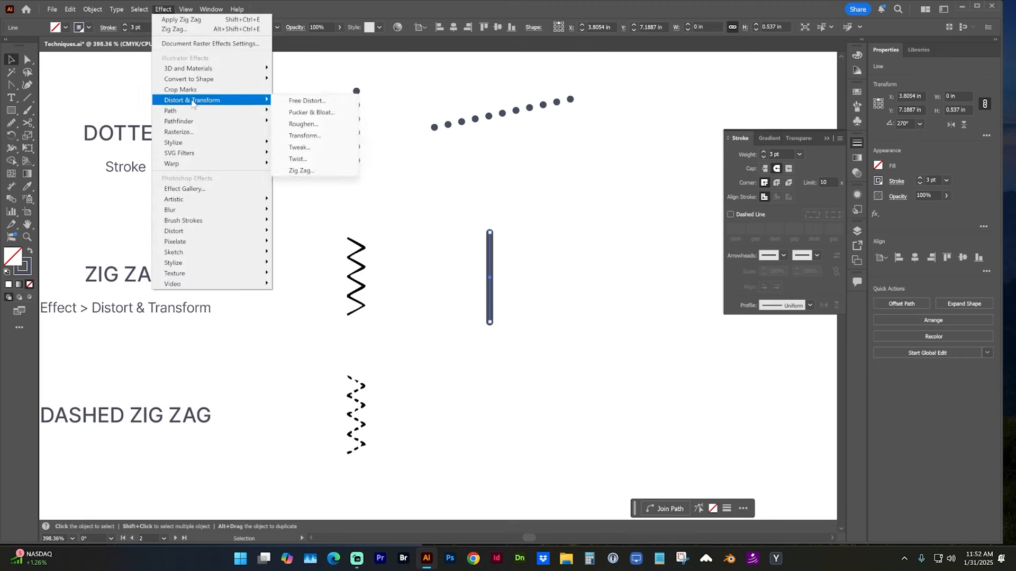
pyautogui.click(300, 170)
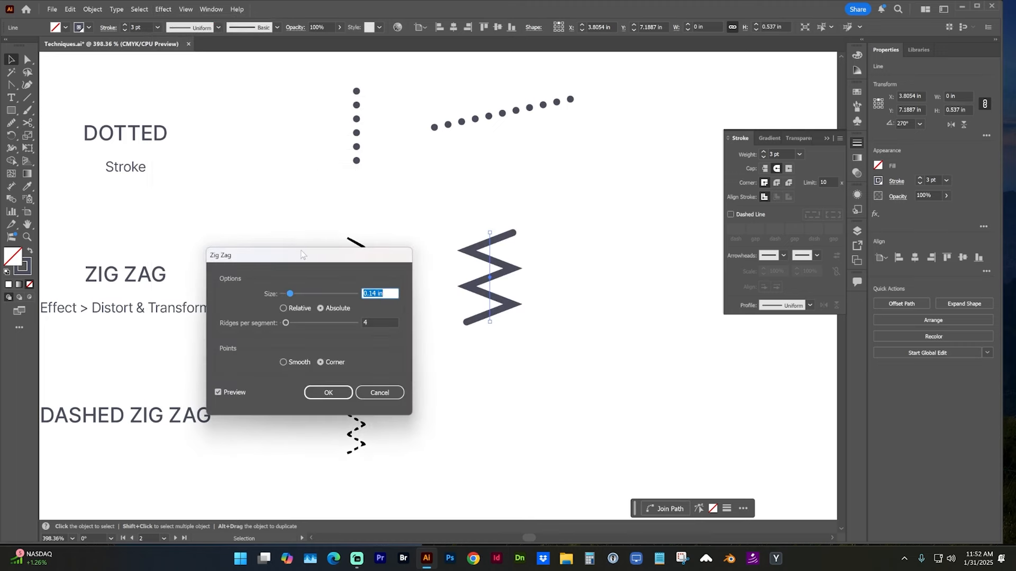
pyautogui.moveTo(300, 249); pyautogui.dragTo(337, 346)
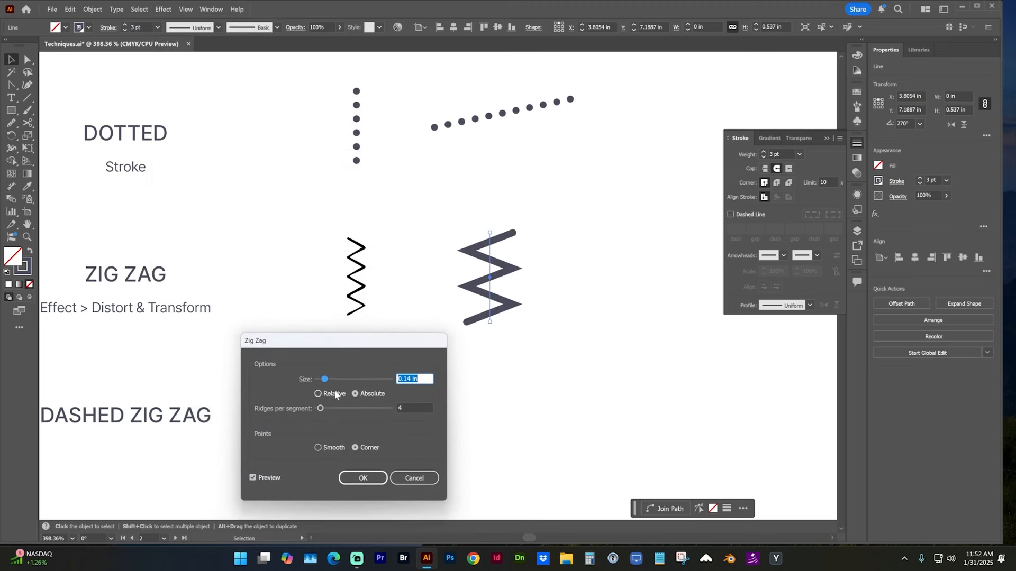
pyautogui.moveTo(325, 381); pyautogui.dragTo(333, 381)
pyautogui.moveTo(327, 382); pyautogui.dragTo(324, 410)
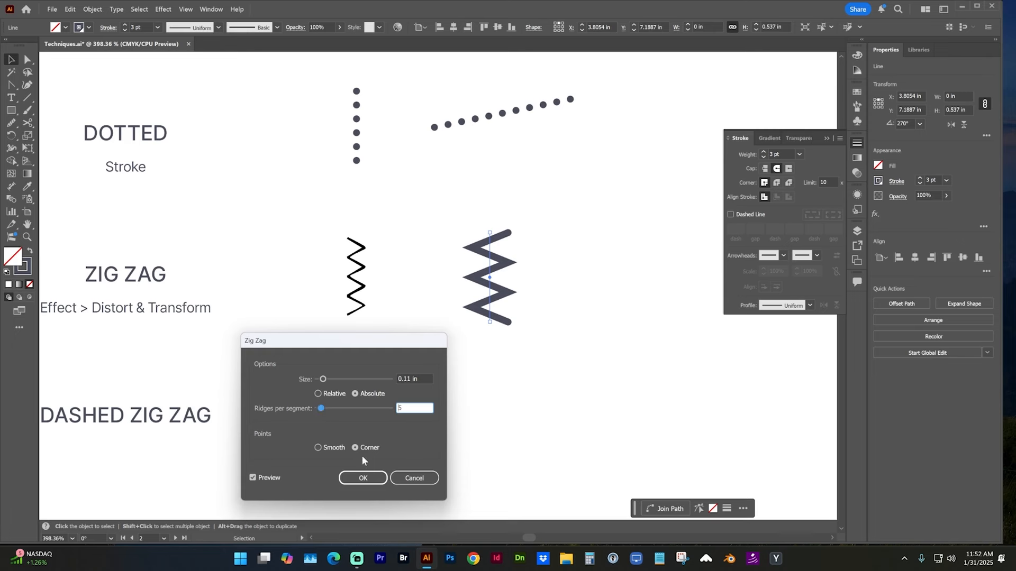
pyautogui.click(379, 478)
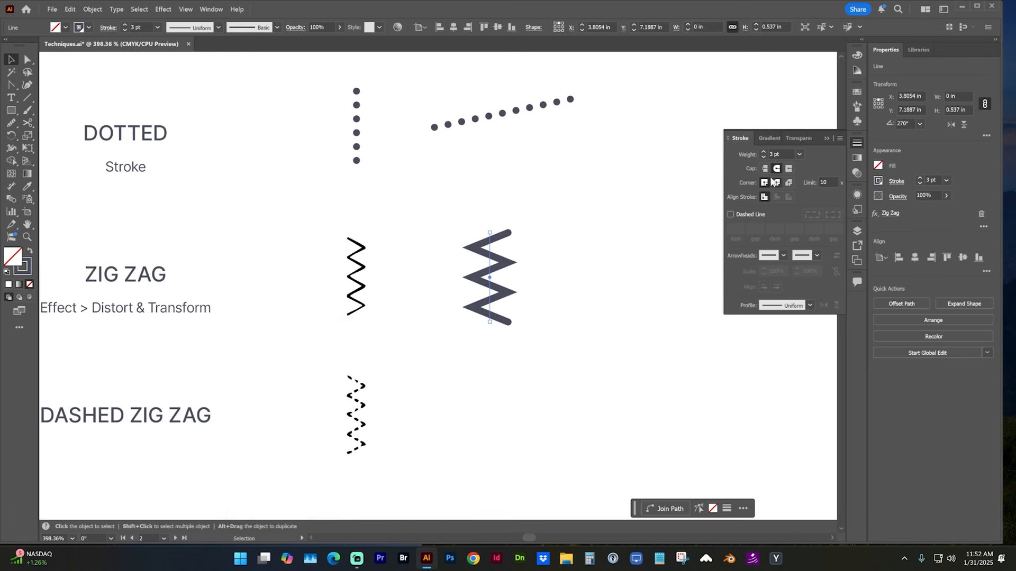
# Step: Set the zig zag line's stroke weight to 1 pt and copy the line down beside the DASHED ZIG ZAG sample
pyautogui.click(763, 158)
pyautogui.click(763, 157)
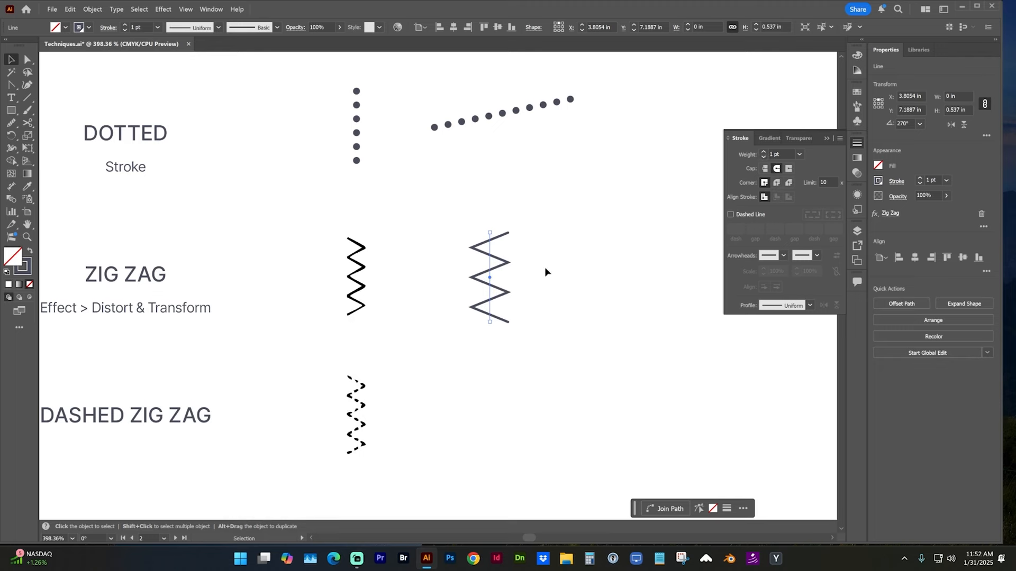
pyautogui.scroll(-4, 544, 270)
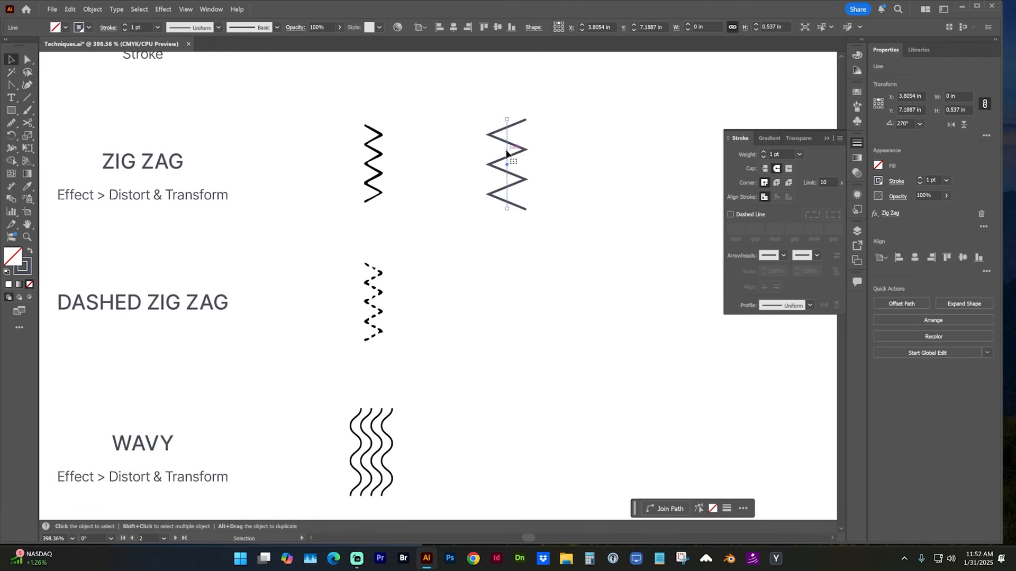
pyautogui.keyDown('alt'); pyautogui.moveTo(507, 154); pyautogui.dragTo(493, 292); pyautogui.keyUp('alt')
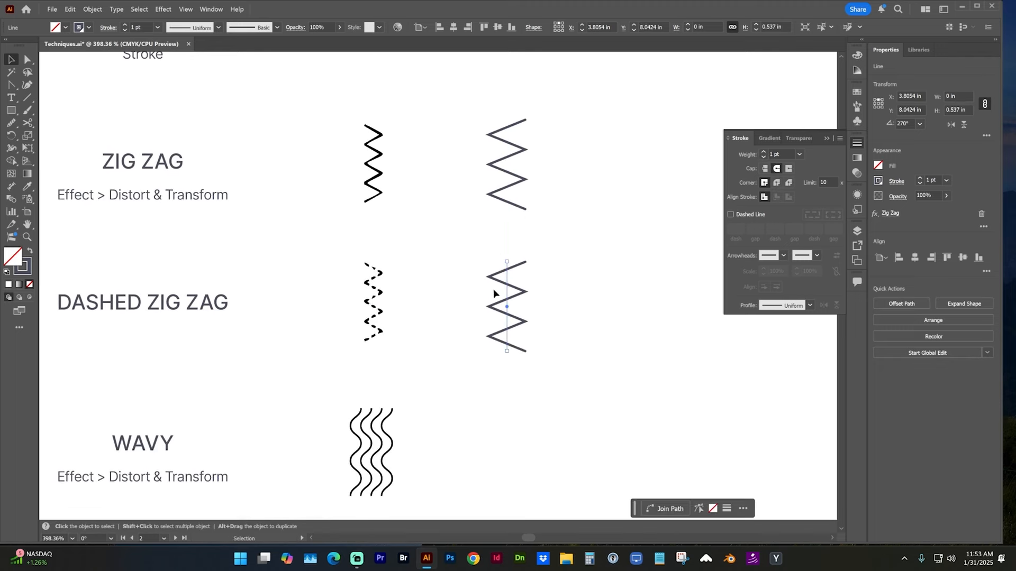
# Step: Make the copied zig zag line dashed with a 4 pt dash and a 3 pt gap
pyautogui.click(730, 214)
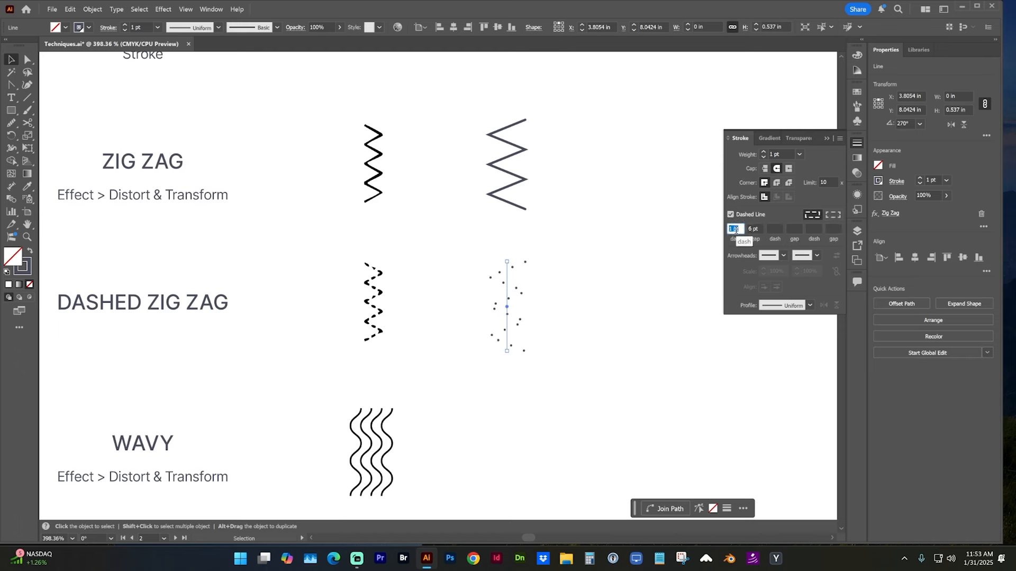
pyautogui.press('Up')
pyautogui.press('Up')
pyautogui.press('Up')
pyautogui.press('Up')
pyautogui.press('Up')
pyautogui.press('Up')
pyautogui.press('Up')
pyautogui.press('Up')
pyautogui.press('Up')
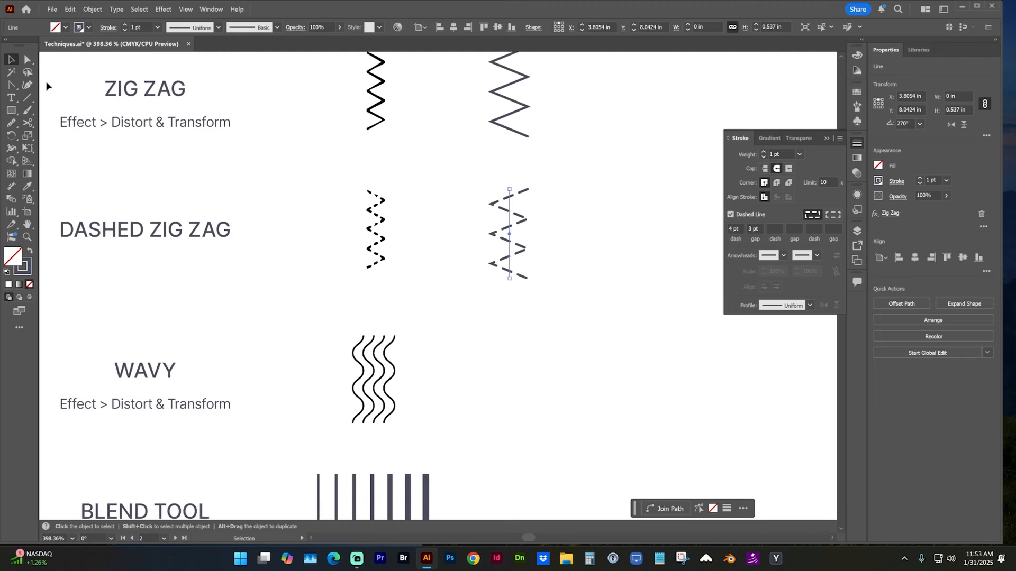
# Step: Lengthen the dashed zig zag line slightly from its lower anchor point and open its Zig Zag effect settings
pyautogui.press('a')
pyautogui.moveTo(510, 281)
pyautogui.mouseDown()
pyautogui.moveTo(509, 305)
pyautogui.moveTo(509, 289)
pyautogui.mouseUp()
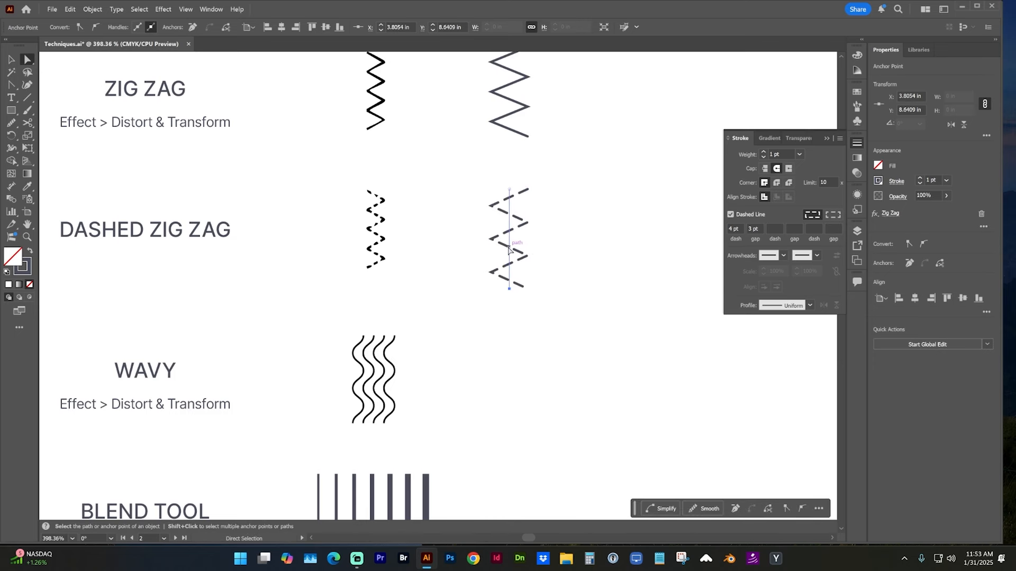
pyautogui.click(857, 196)
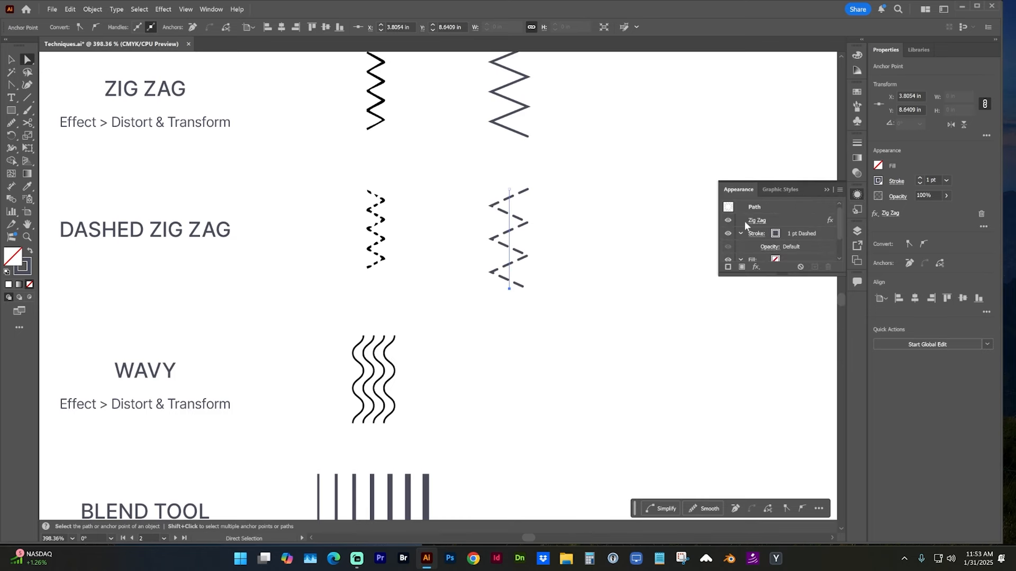
pyautogui.click(760, 221)
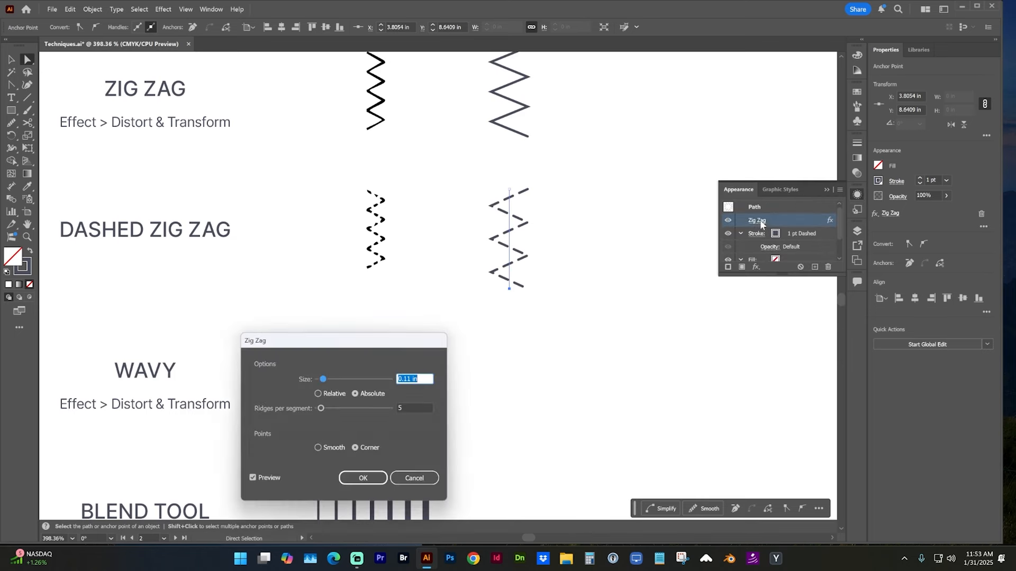
pyautogui.moveTo(399, 350); pyautogui.dragTo(411, 321)
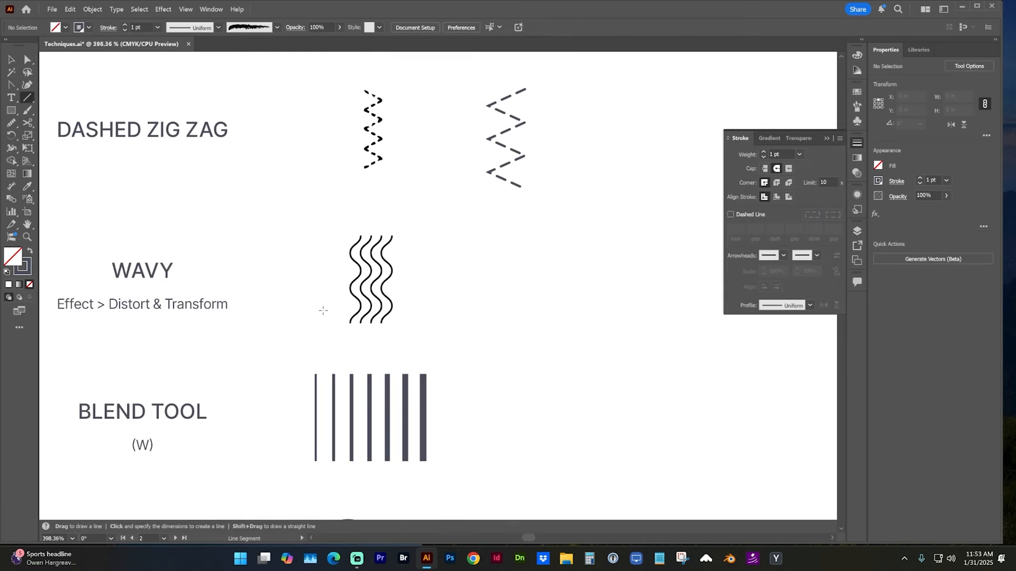
# Step: Draw a vertical line about 0.57 in long beside the WAVY sample and apply a smooth Zig Zag effect with 0.03 in size and 4 ridges
pyautogui.moveTo(477, 233); pyautogui.dragTo(480, 327)
pyautogui.click(12, 59)
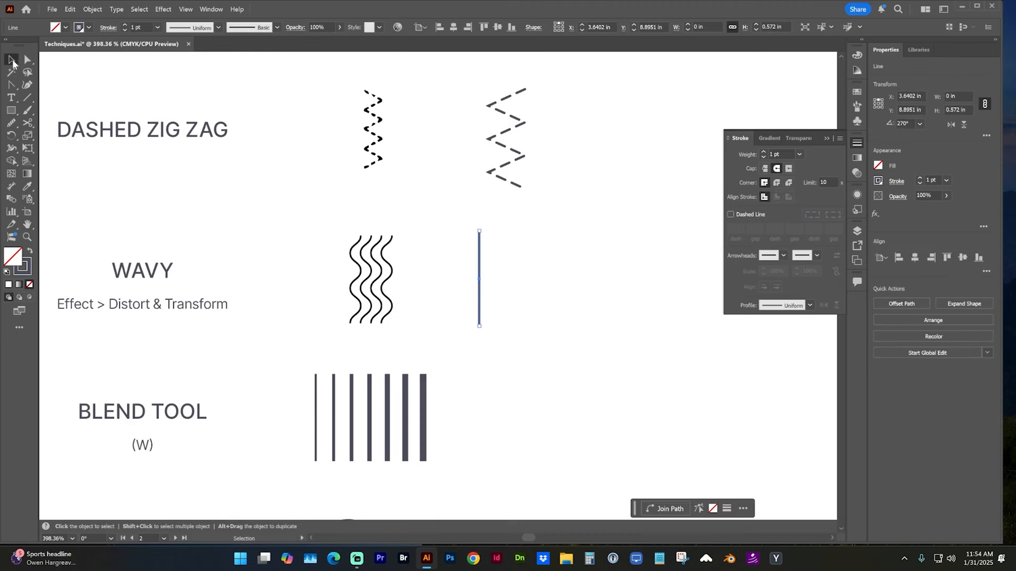
pyautogui.click(163, 9)
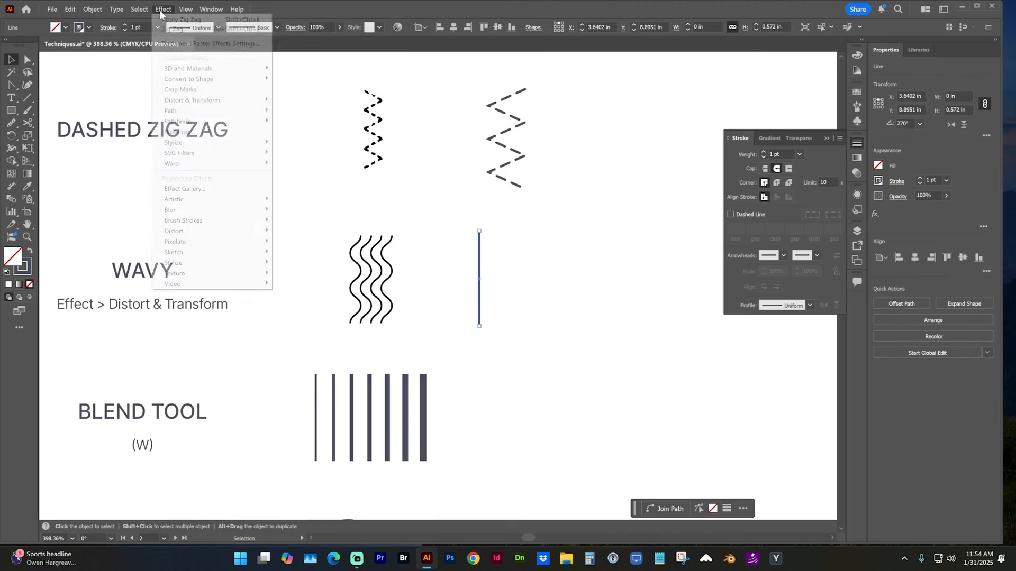
pyautogui.moveTo(182, 103)
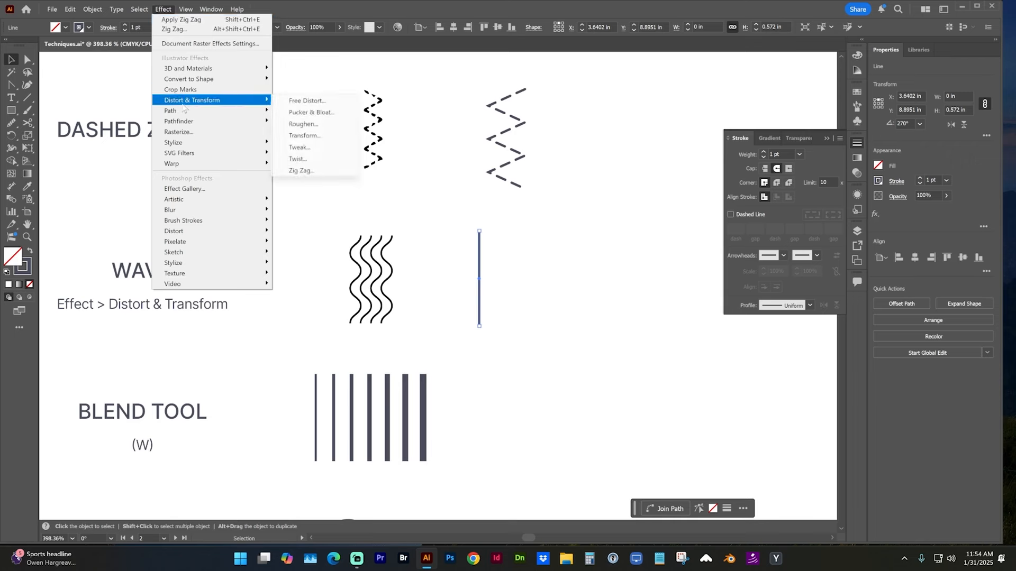
pyautogui.click(299, 171)
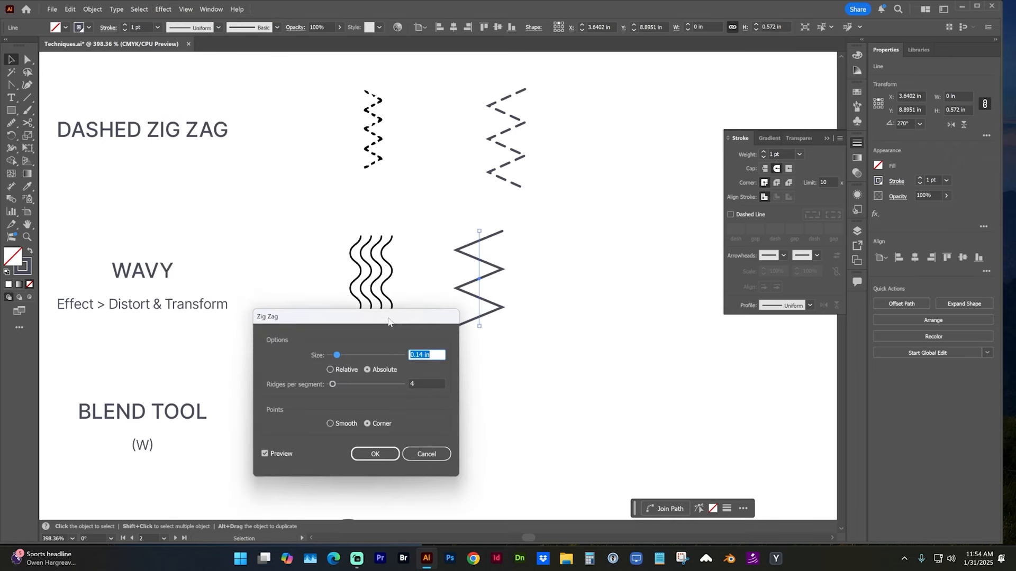
pyautogui.moveTo(389, 322); pyautogui.dragTo(422, 334)
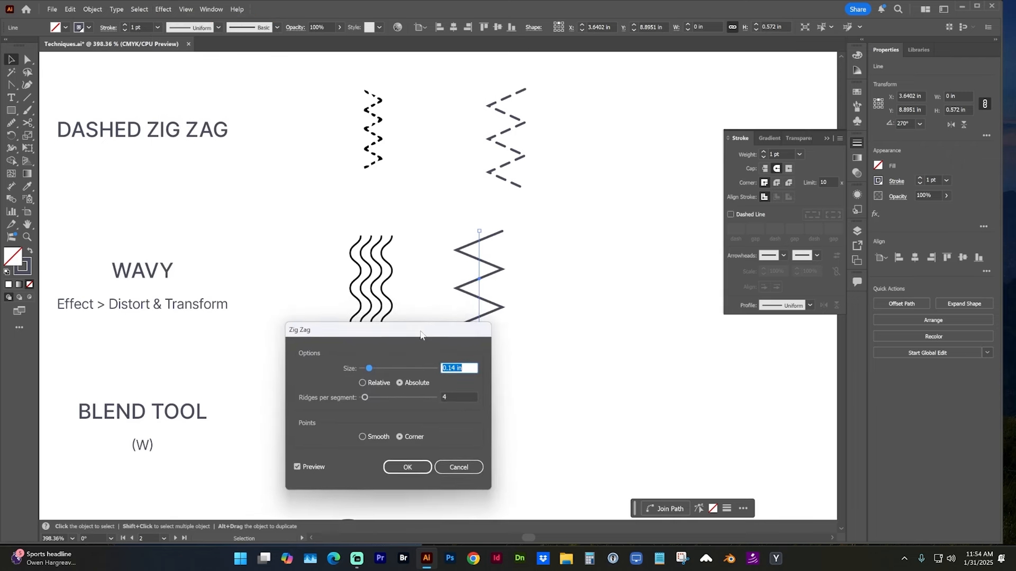
pyautogui.click(364, 436)
pyautogui.moveTo(427, 336); pyautogui.dragTo(706, 270)
pyautogui.moveTo(648, 301); pyautogui.dragTo(645, 301)
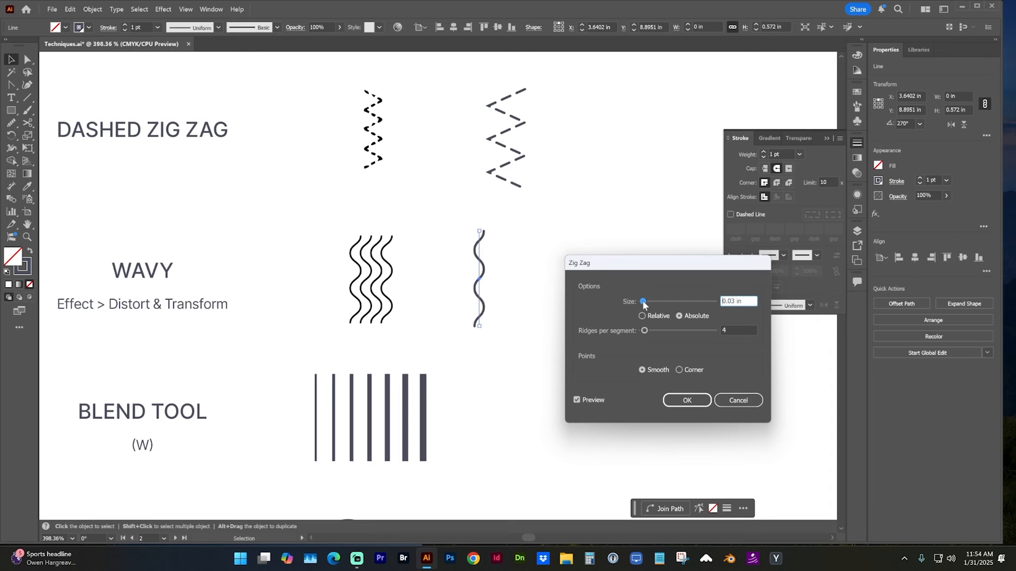
pyautogui.click(697, 406)
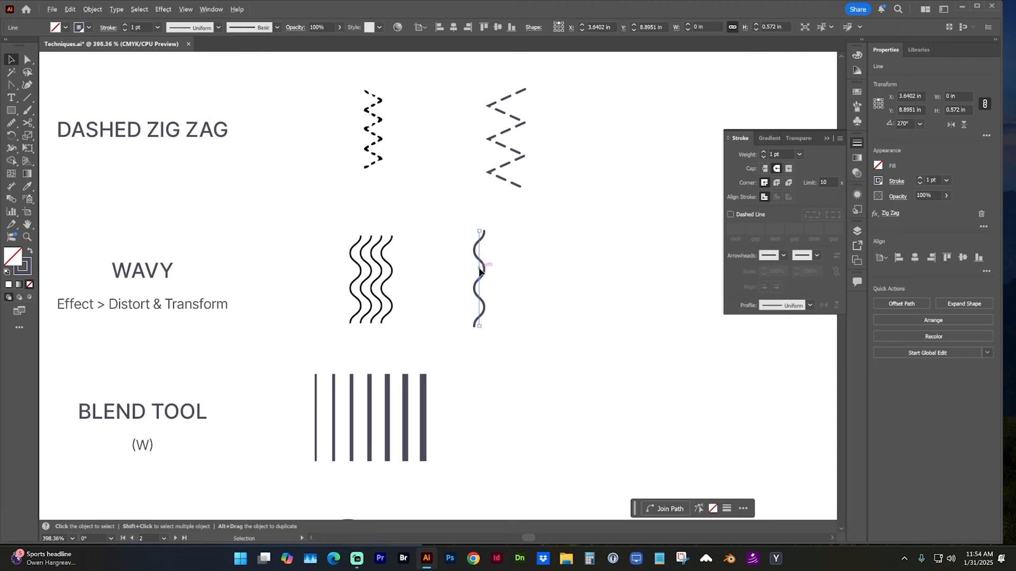
# Step: Copy the wavy line about 0.49 in to its right and blend the two lines with the Blend tool
pyautogui.moveTo(479, 271); pyautogui.dragTo(561, 271)
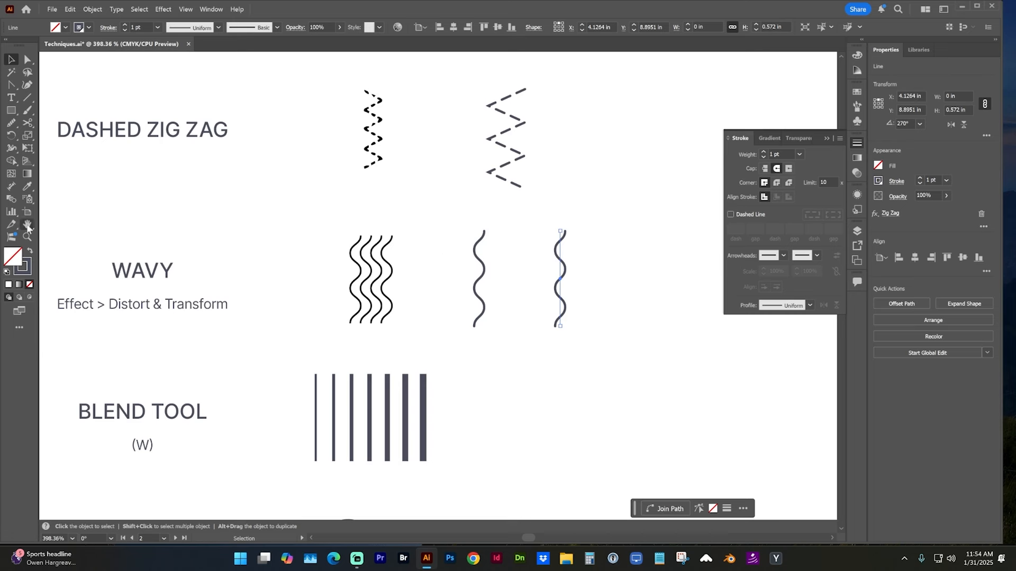
pyautogui.click(10, 200)
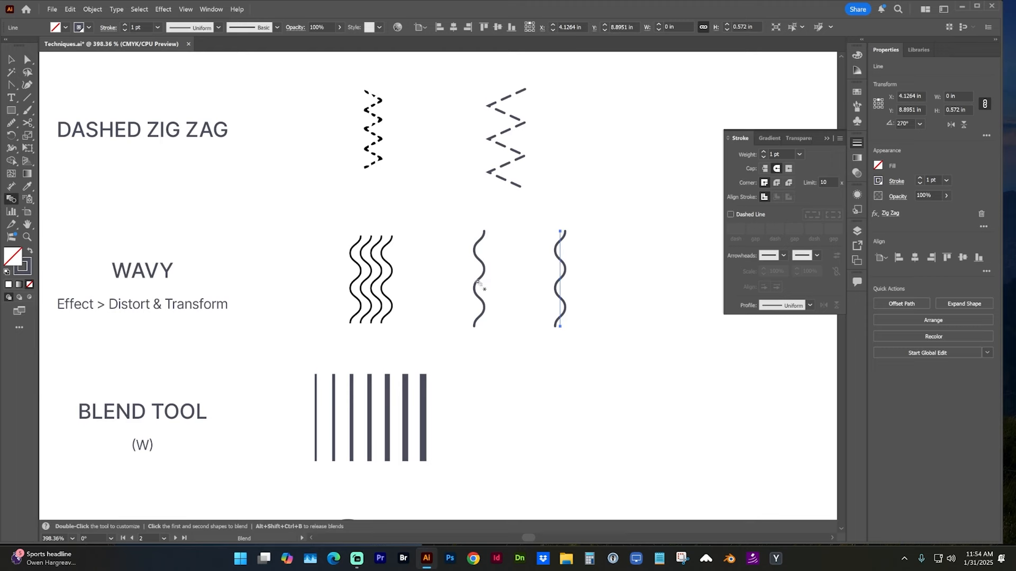
pyautogui.click(561, 277)
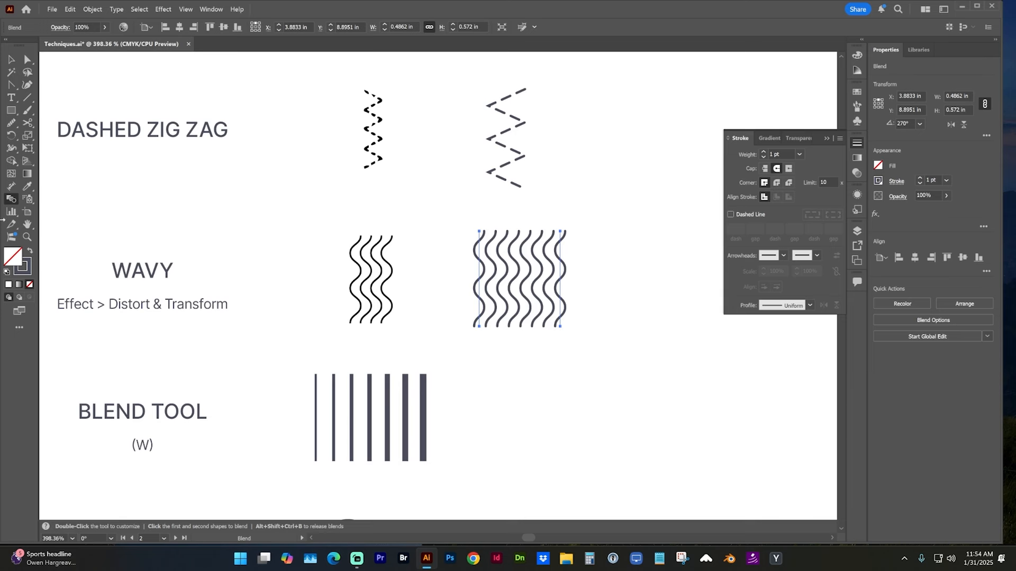
# Step: Open the wavy blend's options and increase its number of specified steps
pyautogui.doubleClick(12, 201)
pyautogui.moveTo(262, 153); pyautogui.dragTo(276, 135)
pyautogui.click(287, 154)
pyautogui.click(295, 176)
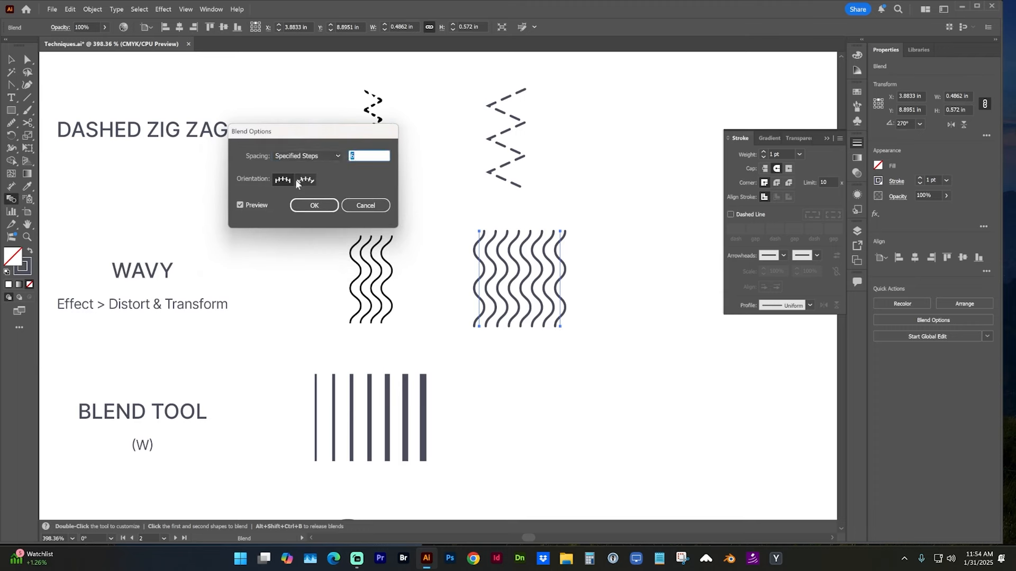
pyautogui.press('Up')
pyautogui.press('Up')
pyautogui.press('Up')
pyautogui.press('Up')
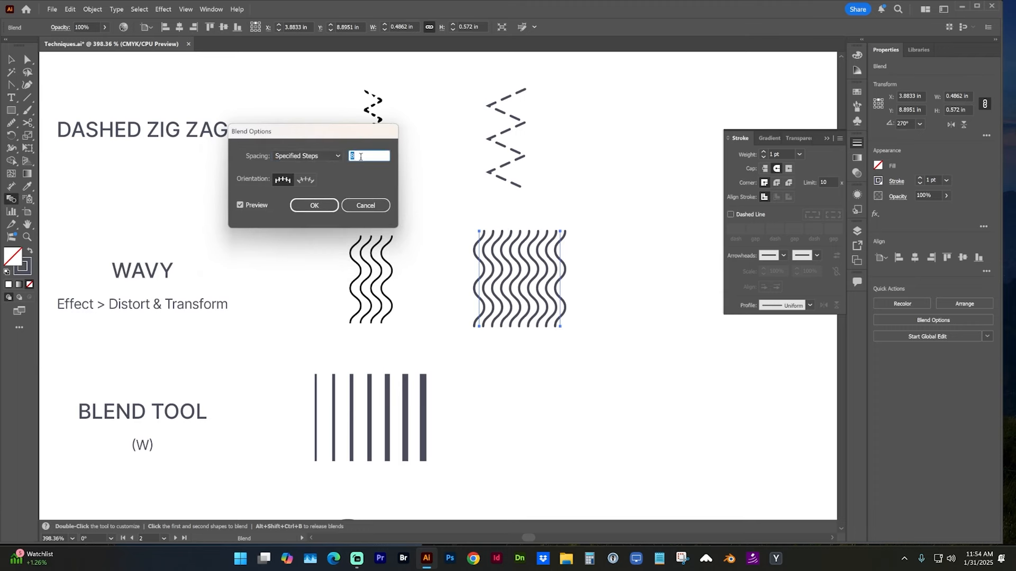
# Step: Try Specified Distance spacing of 0.125 in for the wavy blend
pyautogui.click(318, 155)
pyautogui.click(312, 185)
pyautogui.press('Down')
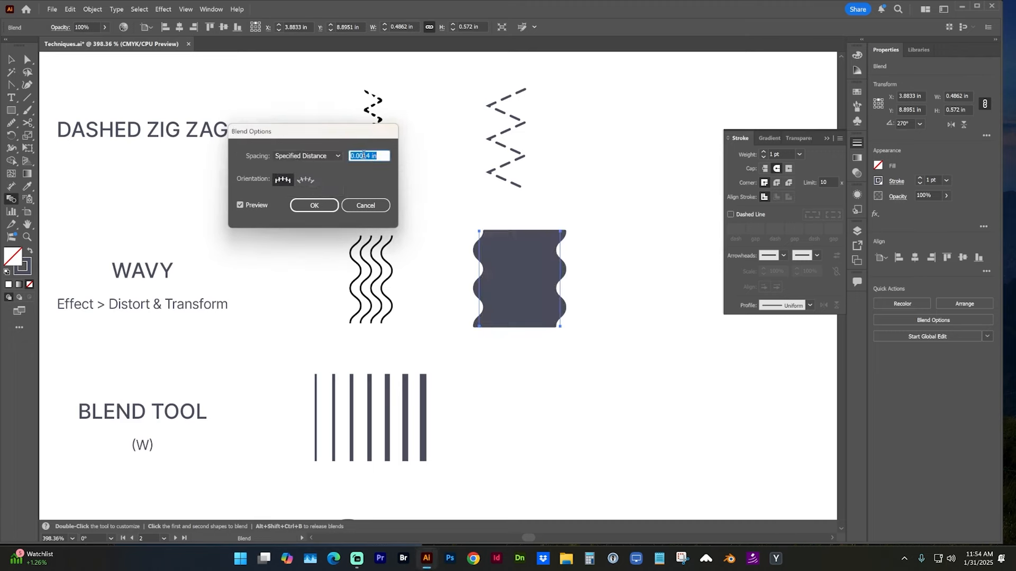
pyautogui.press('Up')
pyautogui.press('Up')
# Step: Set the wavy blend's spacing to Specified Steps with 7 steps and apply the options
pyautogui.click(317, 155)
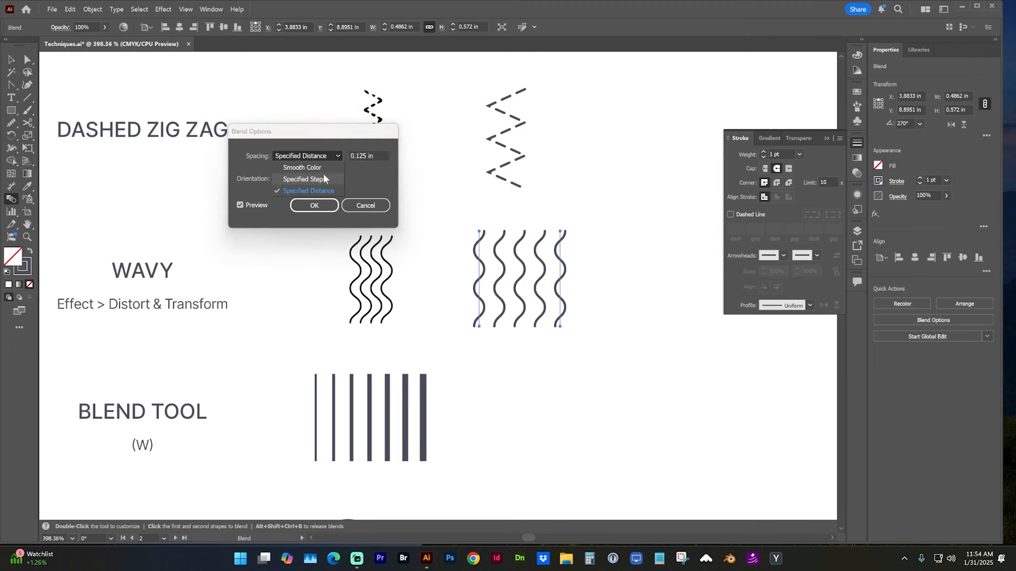
pyautogui.click(323, 174)
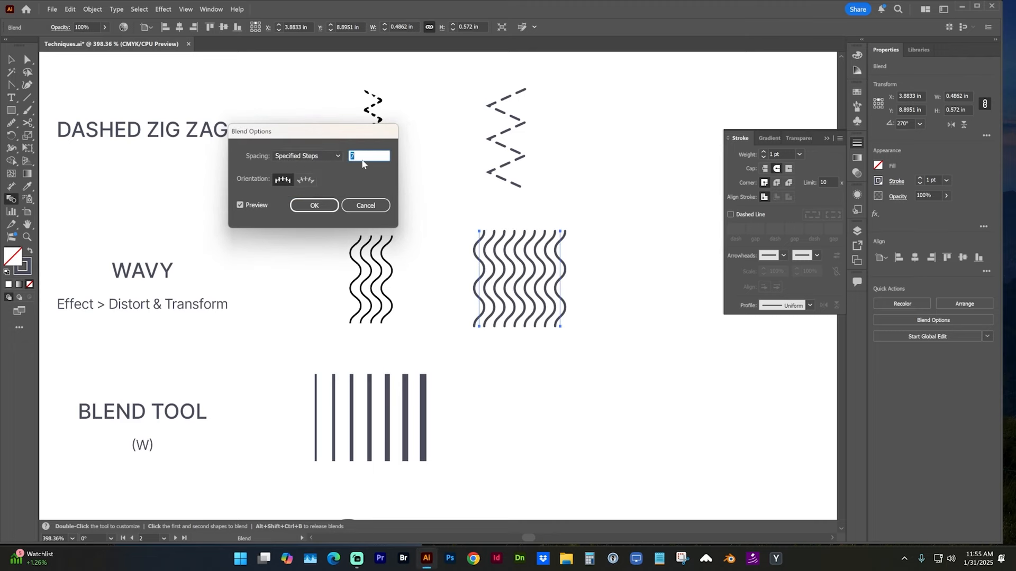
pyautogui.click(314, 205)
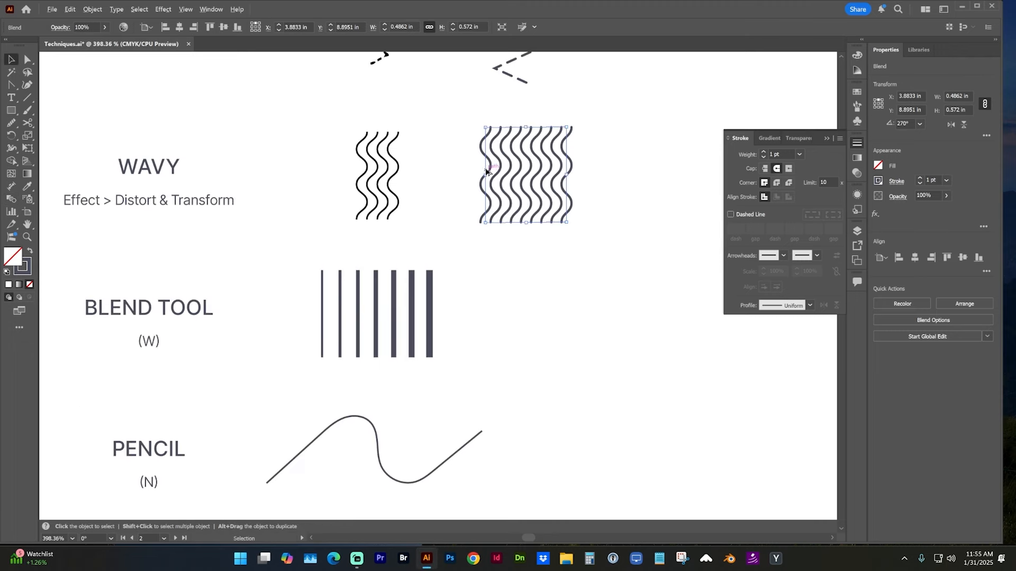
# Step: Copy the wavy blend down beside the BLEND TOOL sample and hide the Zig Zag effect on the copy's rightmost line
pyautogui.moveTo(483, 164); pyautogui.dragTo(488, 297)
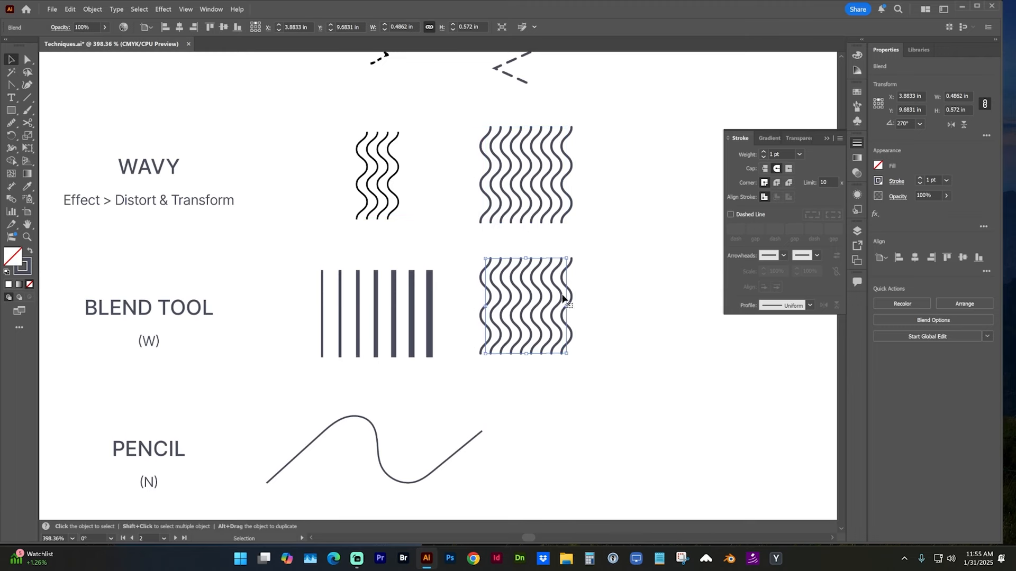
pyautogui.doubleClick(565, 294)
pyautogui.click(565, 295)
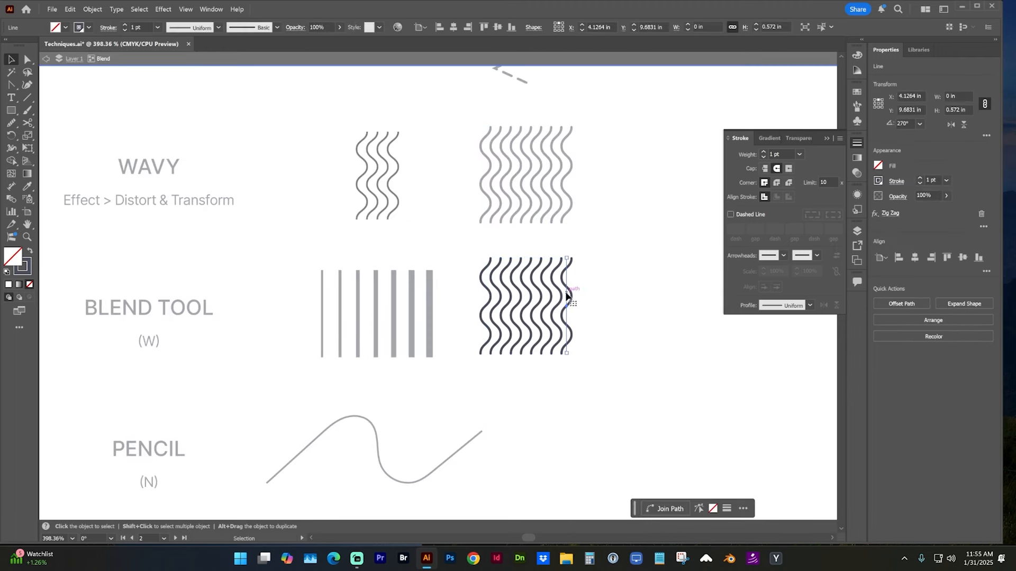
pyautogui.click(858, 194)
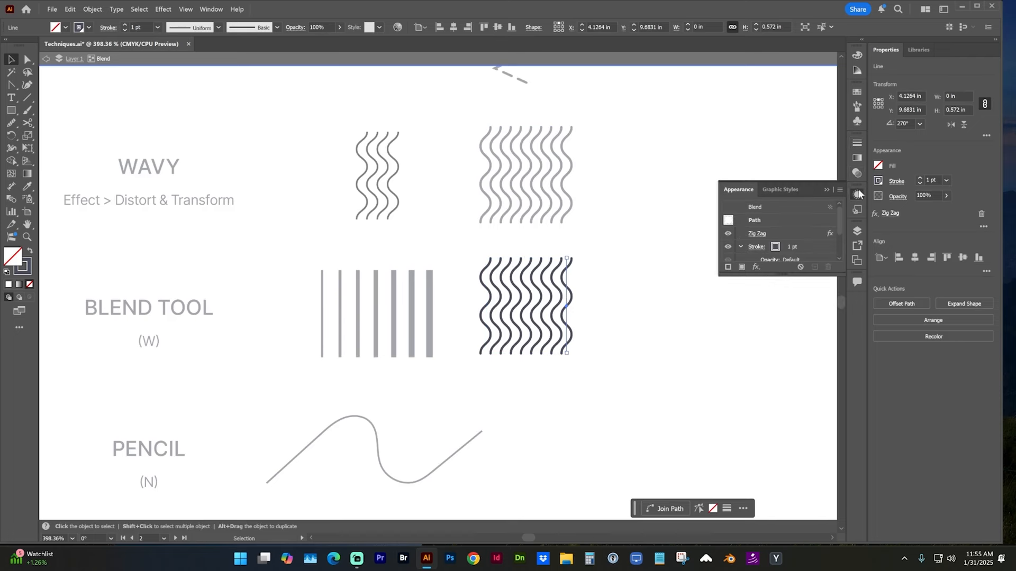
pyautogui.click(728, 233)
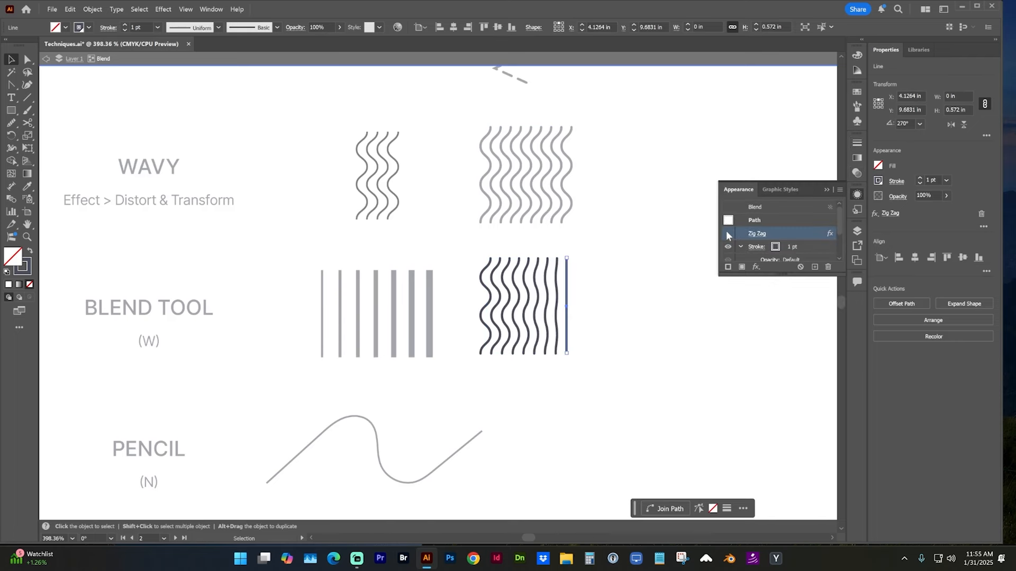
# Step: Set the stroke weight of the copied blend's straight end line to 3 pt and leave isolation mode
pyautogui.click(857, 143)
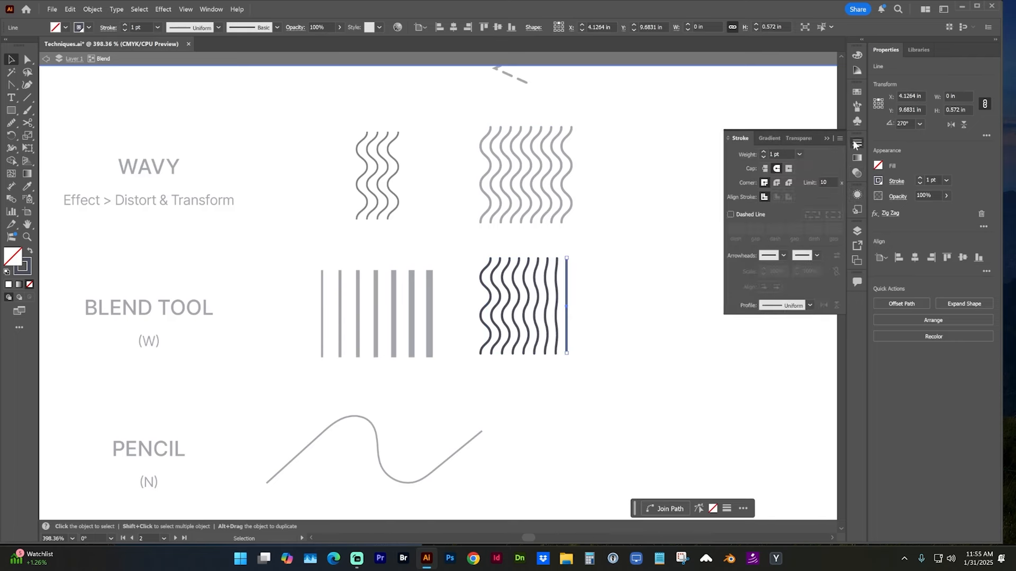
pyautogui.click(763, 152)
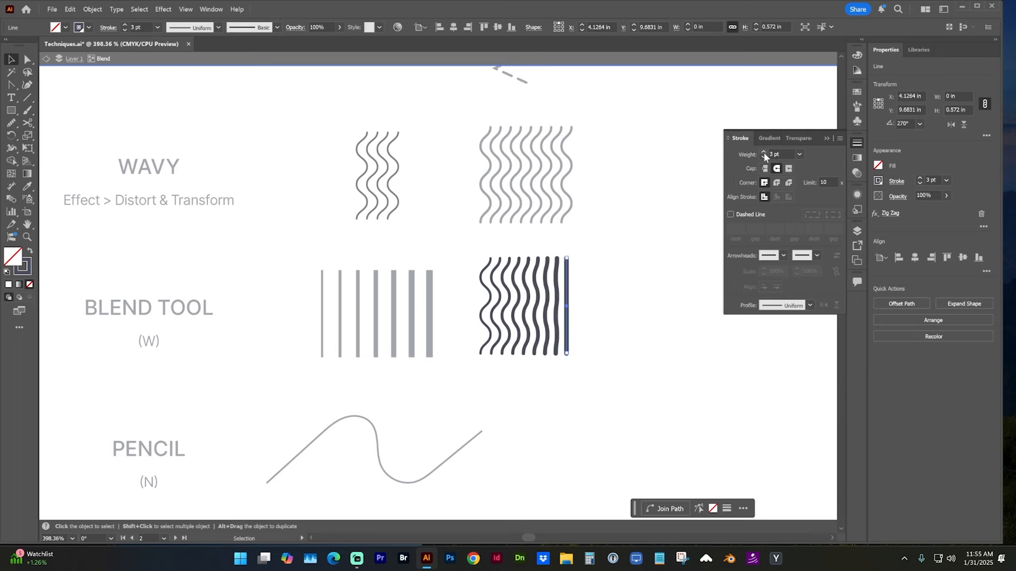
pyautogui.doubleClick(629, 304)
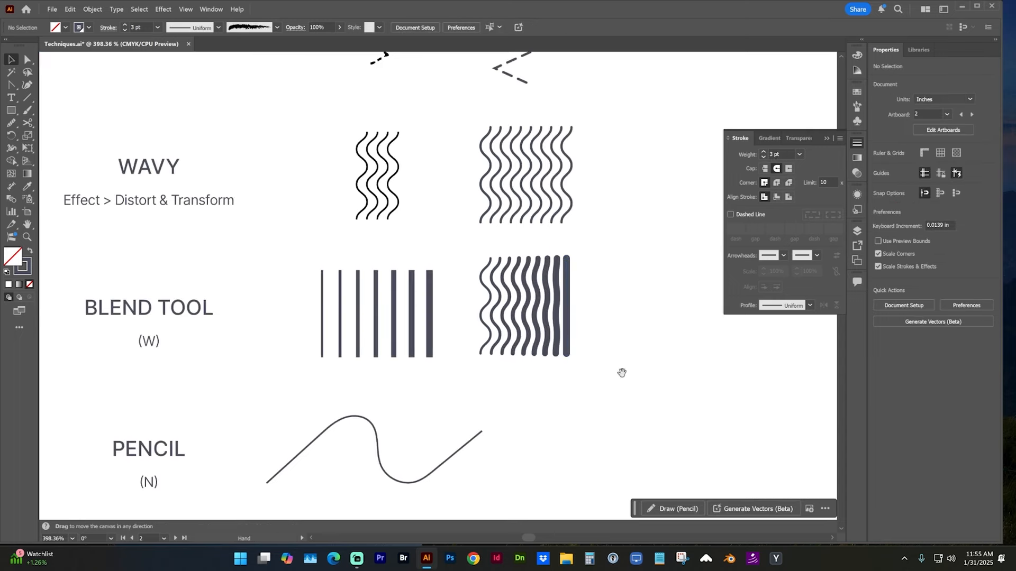
pyautogui.moveTo(622, 373); pyautogui.dragTo(479, 353)
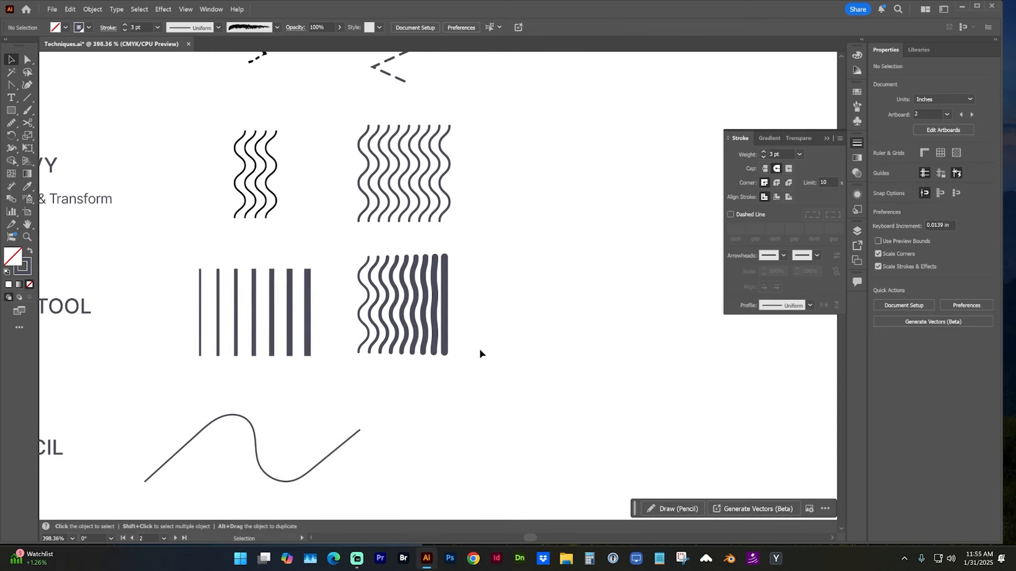
# Step: Copy the last wavy line out of the original blend, paste it outside the blend, and place it beside the WAVY samples
pyautogui.doubleClick(441, 176)
pyautogui.click(512, 192)
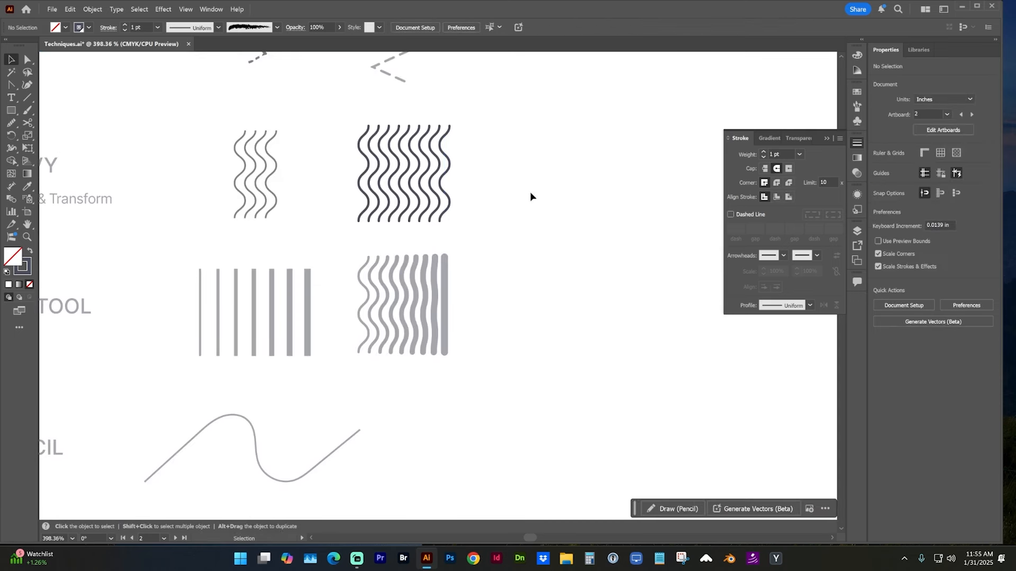
pyautogui.doubleClick(443, 180)
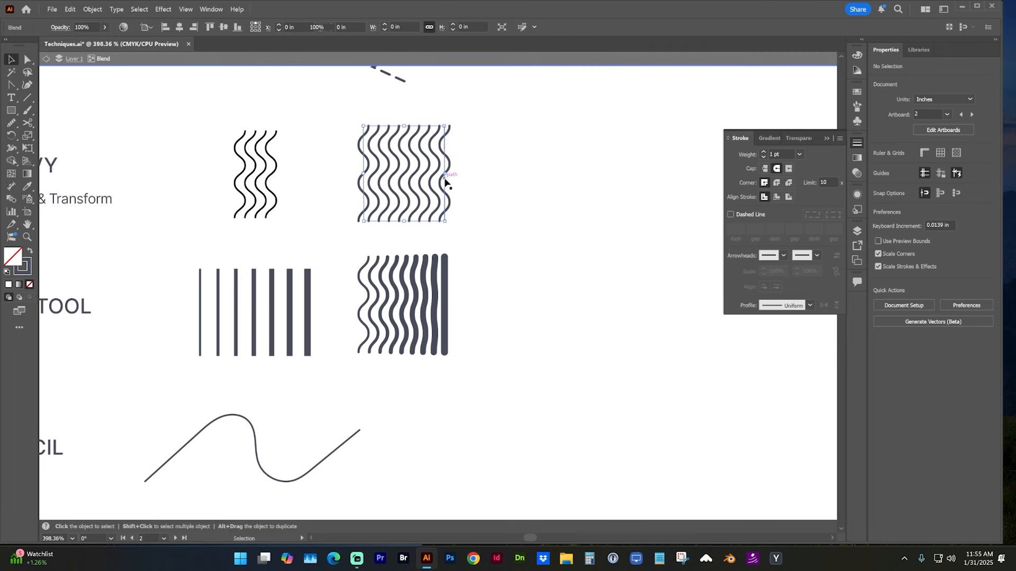
pyautogui.doubleClick(445, 183)
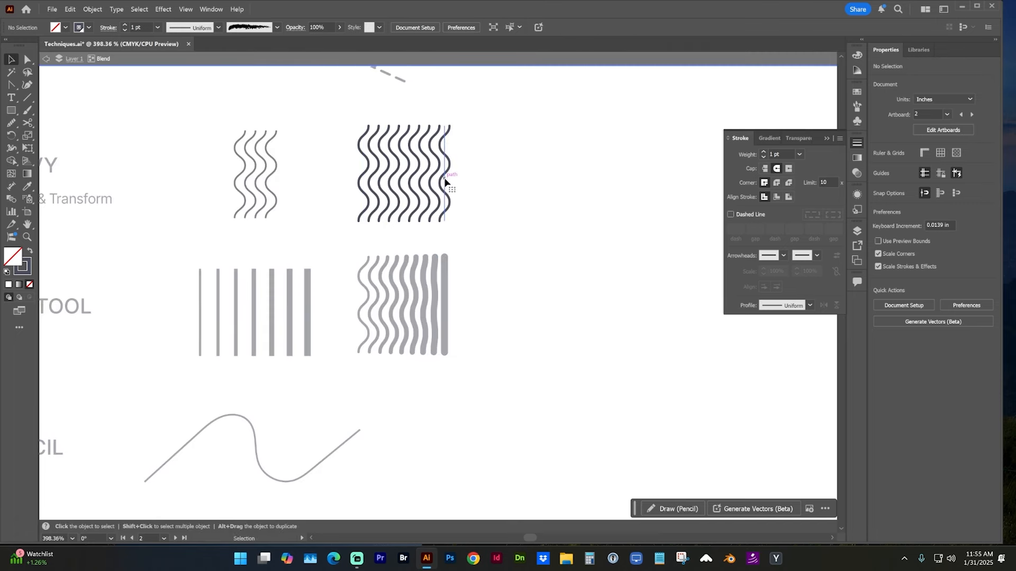
pyautogui.doubleClick(506, 203)
pyautogui.moveTo(527, 200); pyautogui.dragTo(481, 204)
pyautogui.hotkey('ctrl', 'v')
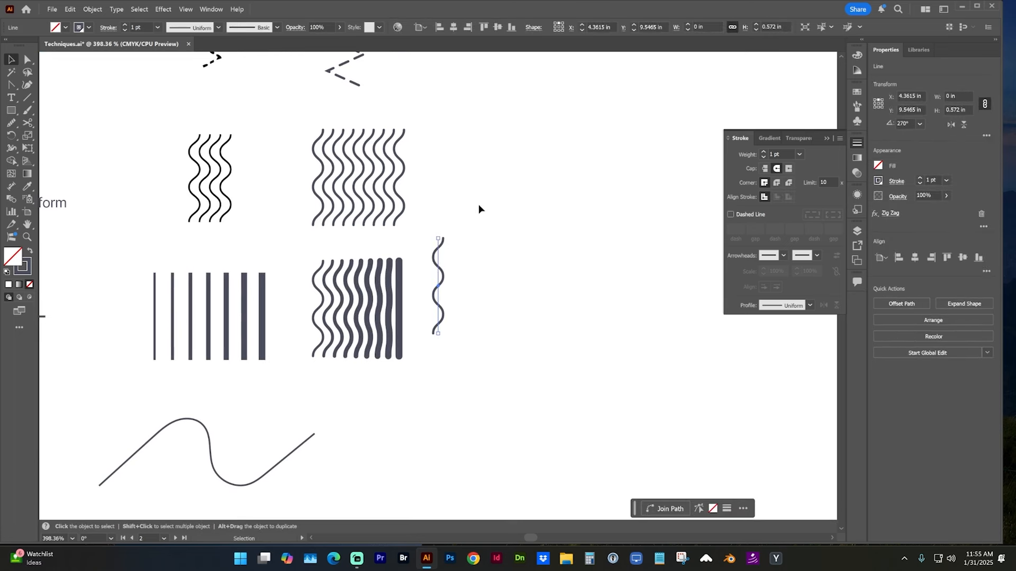
pyautogui.moveTo(439, 266)
pyautogui.mouseDown()
pyautogui.moveTo(476, 153)
pyautogui.moveTo(477, 163)
pyautogui.mouseUp()
# Step: Expand the appearance of the pasted wavy line to turn its Zig Zag effect into an editable path
pyautogui.click(857, 196)
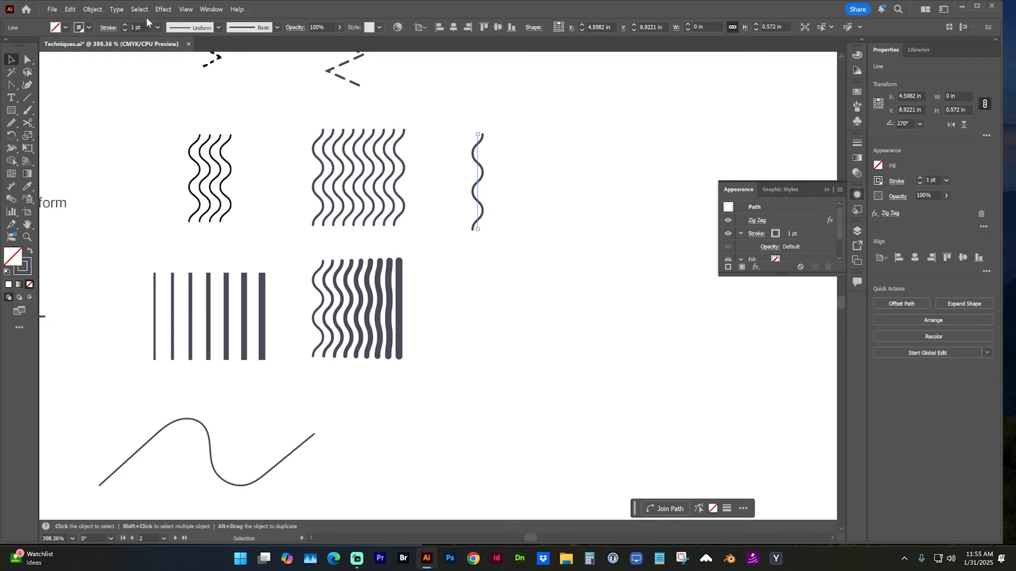
pyautogui.click(99, 10)
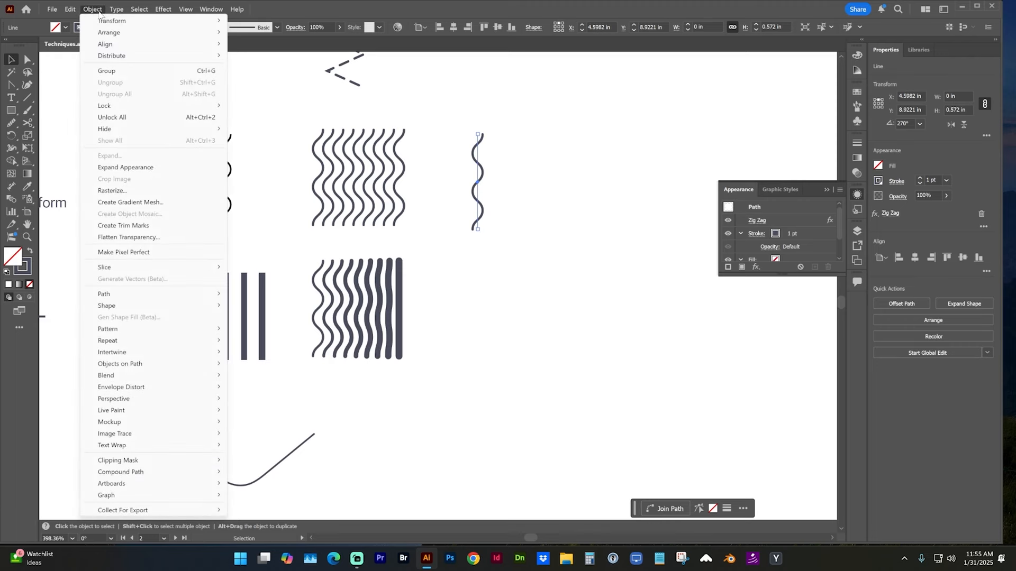
pyautogui.click(127, 171)
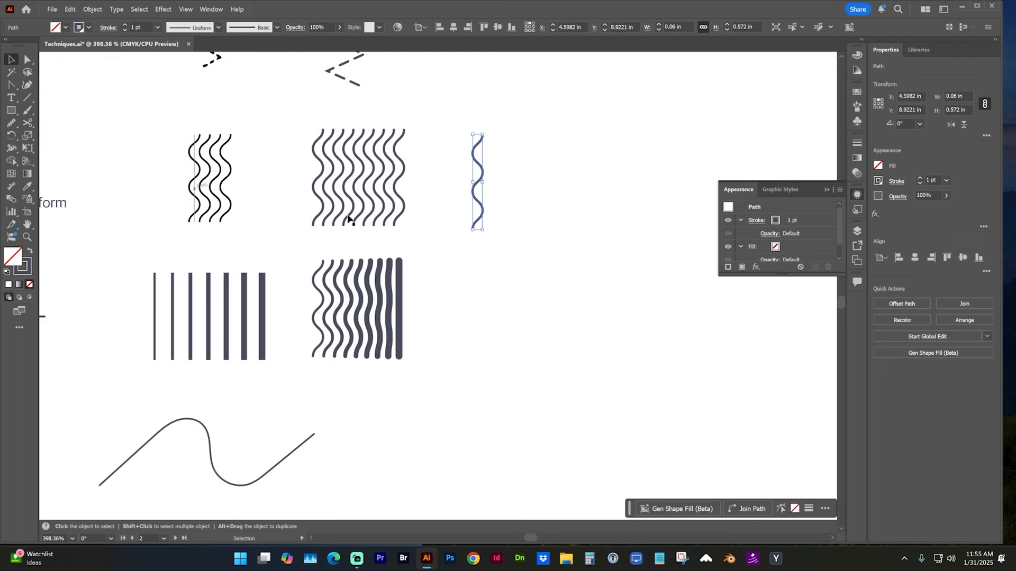
# Step: Pull the expanded line's upper outer bend farther outward and thicken the stroke at that bend with the Width tool
pyautogui.press('z')
pyautogui.moveTo(465, 160); pyautogui.dragTo(544, 253)
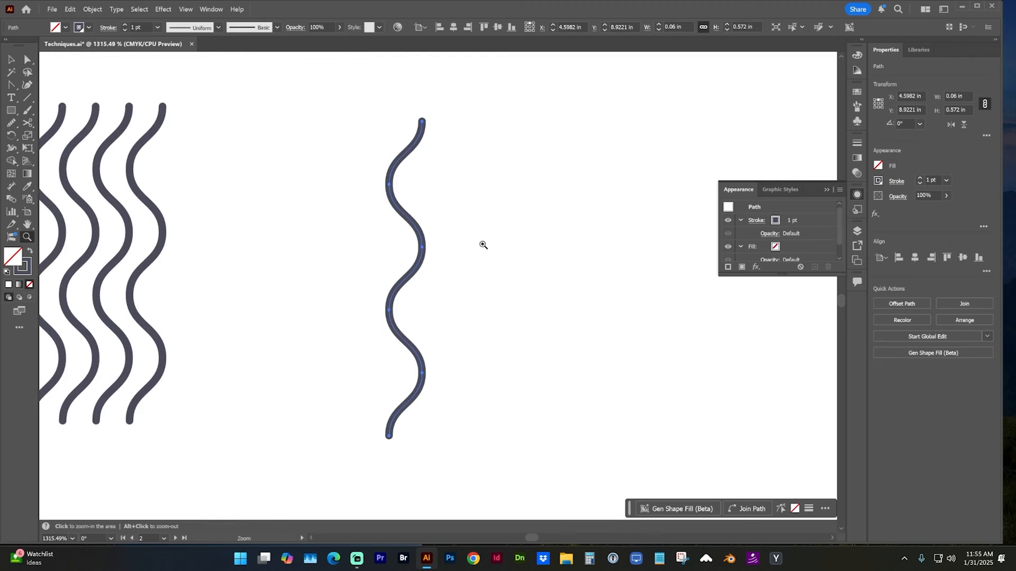
pyautogui.press('v')
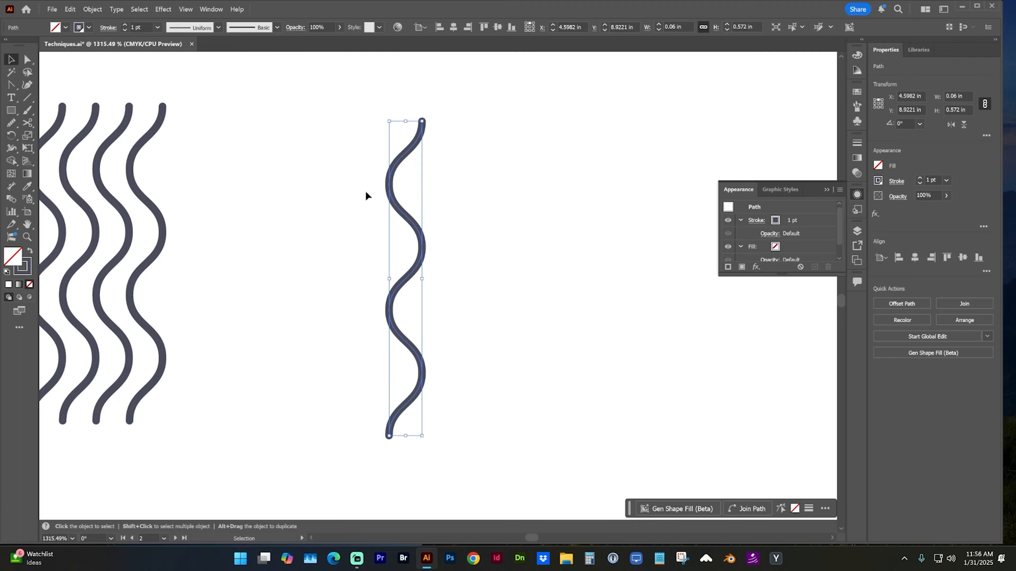
pyautogui.click(27, 59)
pyautogui.moveTo(392, 190); pyautogui.dragTo(376, 185)
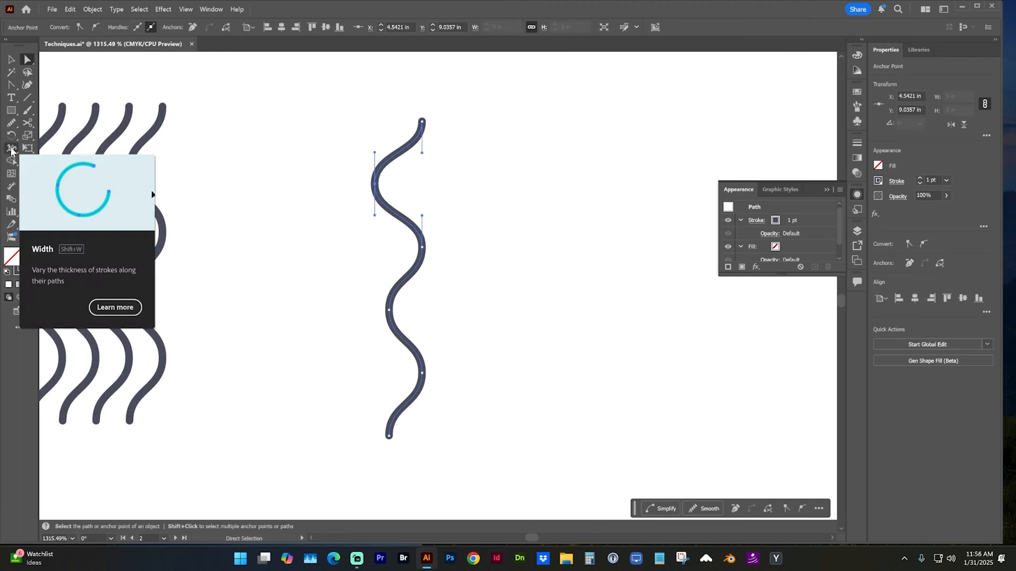
pyautogui.click(11, 150)
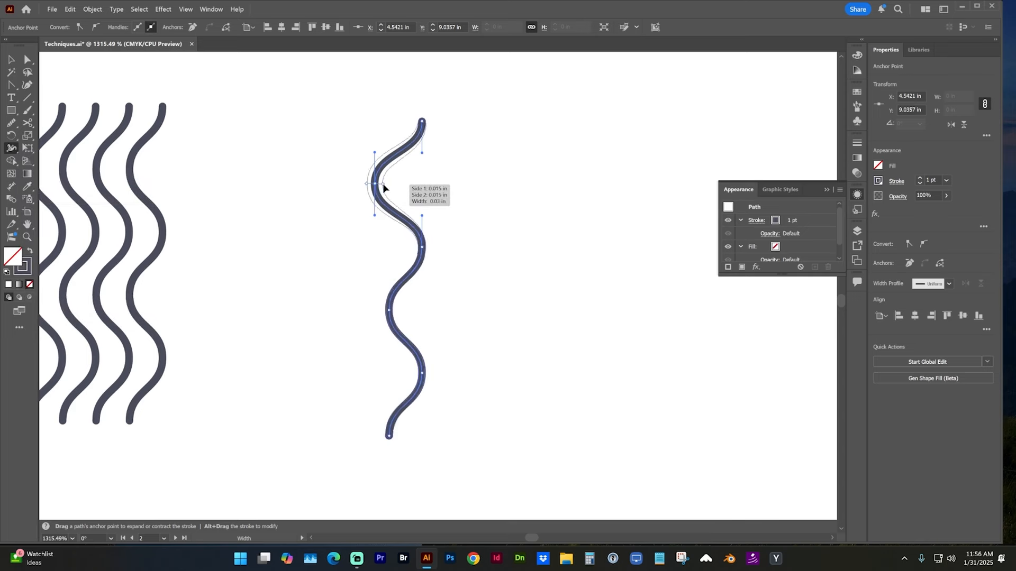
pyautogui.moveTo(376, 186); pyautogui.dragTo(367, 185)
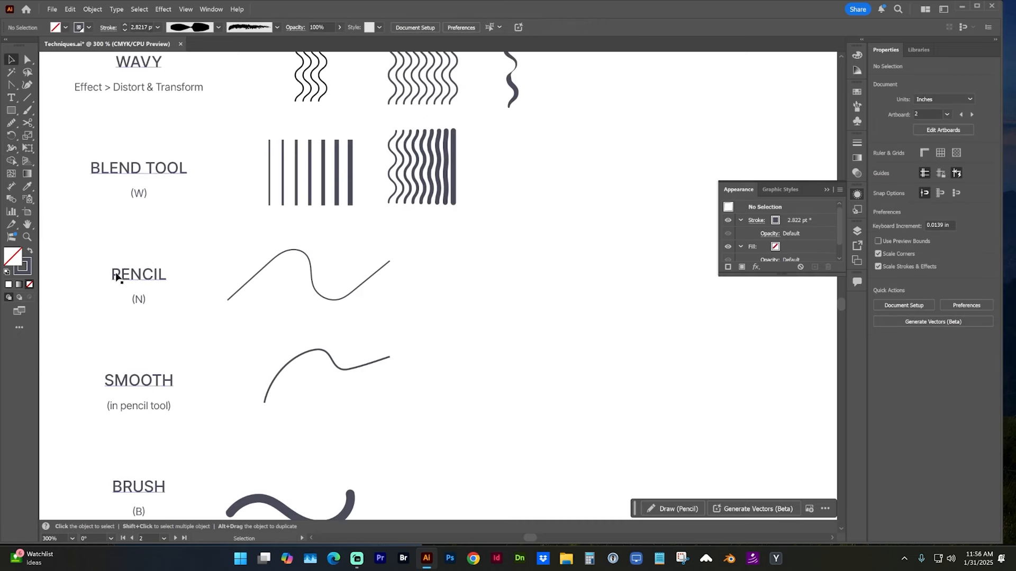
# Step: Draw a freehand wavy line about 1.31 in wide and 0.34 in high beside the PENCIL sample with the Pencil tool
pyautogui.click(17, 120)
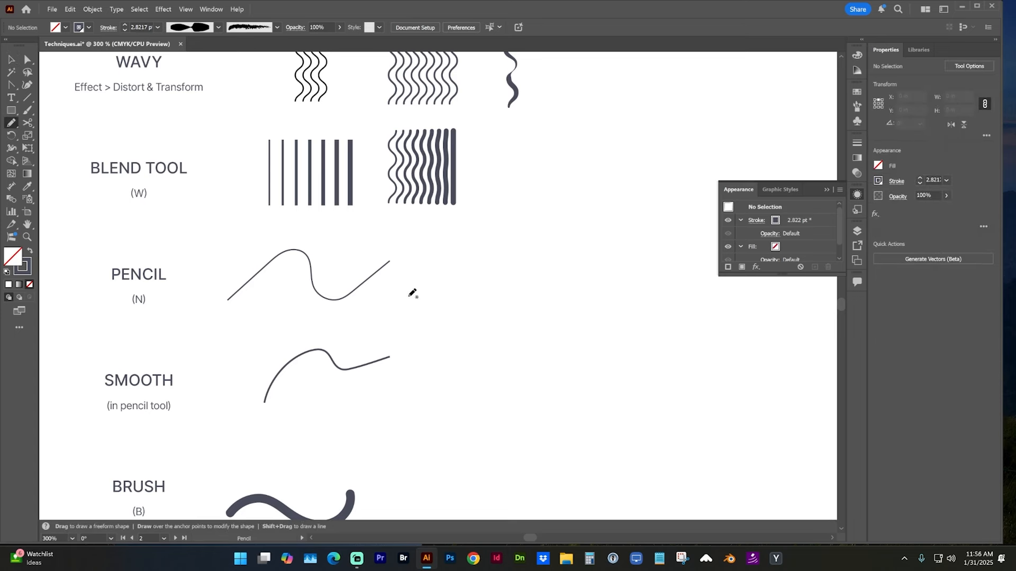
pyautogui.moveTo(408, 295)
pyautogui.mouseDown()
pyautogui.moveTo(486, 263)
pyautogui.moveTo(517, 291)
pyautogui.moveTo(573, 254)
pyautogui.mouseUp()
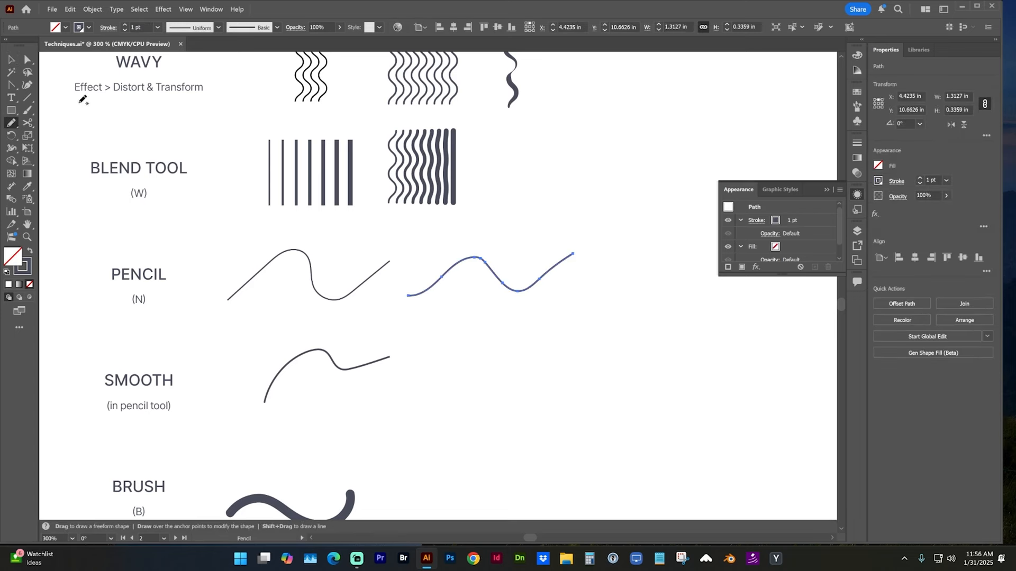
pyautogui.click(11, 60)
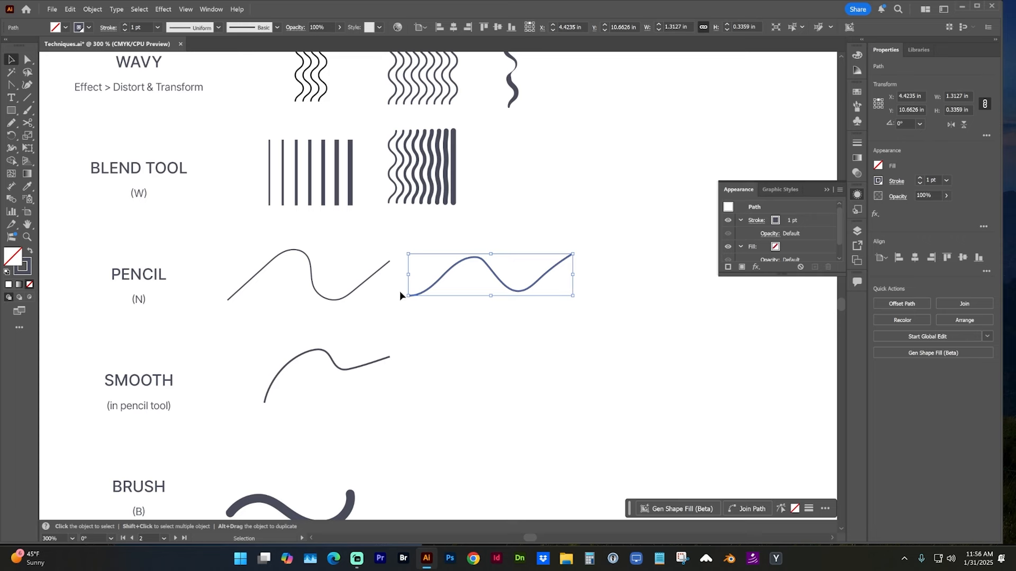
# Step: Drag an anchor point of the SMOOTH sample curve down and inward to create a sharper dip
pyautogui.moveTo(444, 345); pyautogui.dragTo(517, 269)
pyautogui.press('a')
pyautogui.click(391, 275)
pyautogui.moveTo(390, 274); pyautogui.dragTo(384, 305)
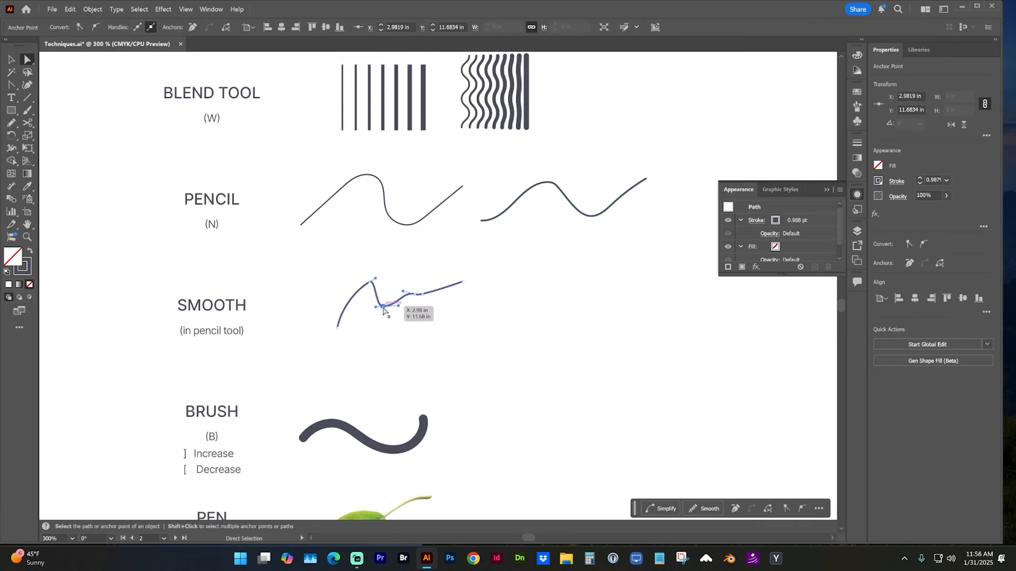
# Step: Soften the reshaped SMOOTH curve with the Smooth tool, raising its smoothing amount and stroking along the path
pyautogui.click(11, 59)
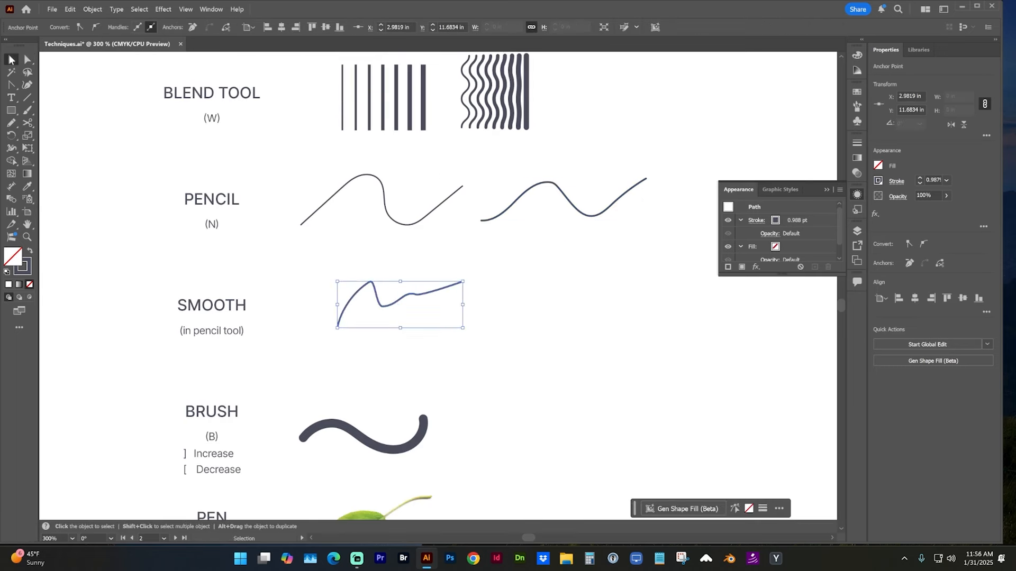
pyautogui.click(11, 122)
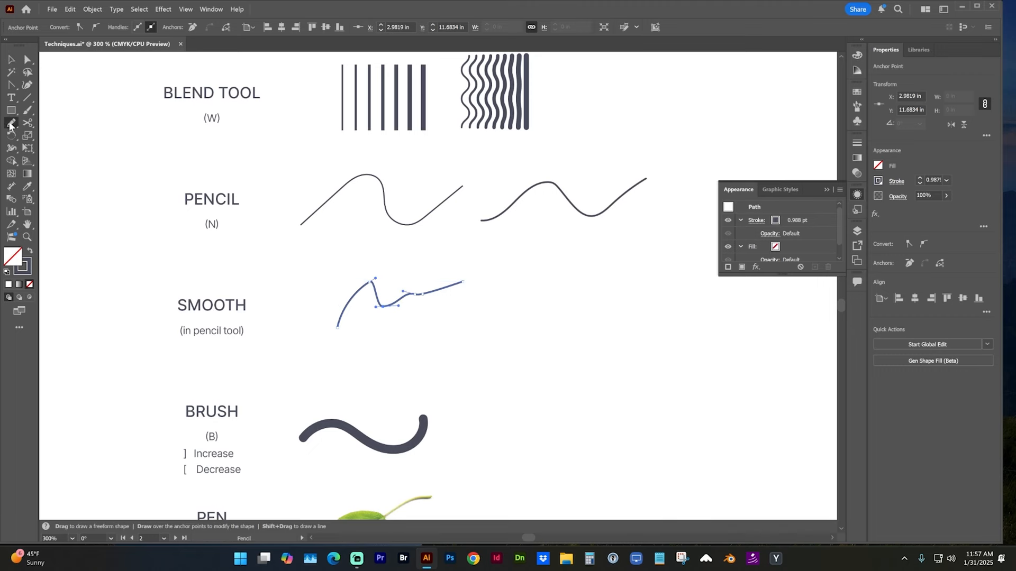
pyautogui.click(48, 148)
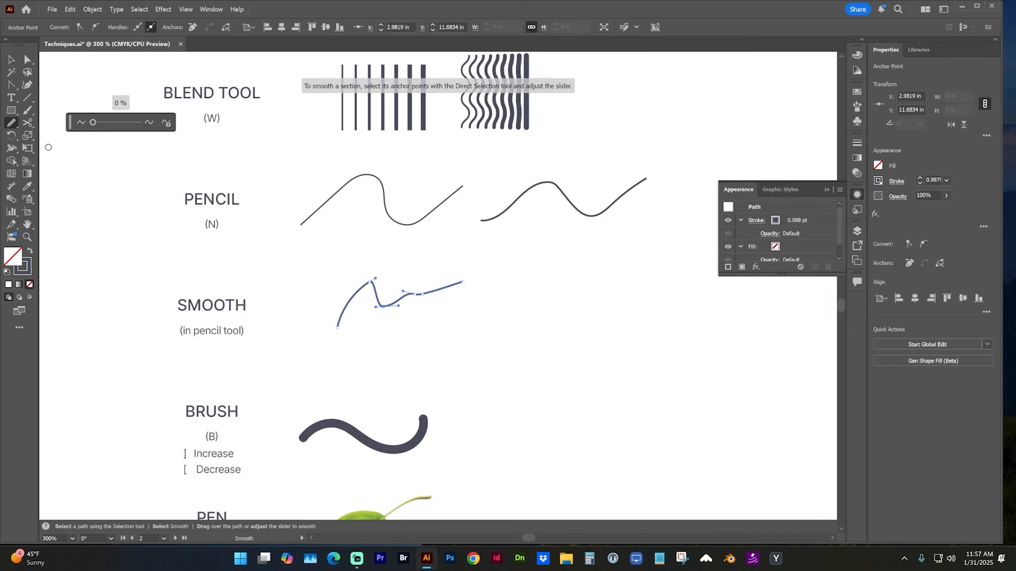
pyautogui.moveTo(99, 123)
pyautogui.moveTo(100, 123)
pyautogui.mouseDown()
pyautogui.moveTo(127, 123)
pyautogui.moveTo(107, 122)
pyautogui.mouseUp()
pyautogui.moveTo(354, 291)
pyautogui.mouseDown()
pyautogui.moveTo(408, 295)
pyautogui.moveTo(450, 281)
pyautogui.mouseUp()
pyautogui.moveTo(387, 277)
pyautogui.mouseDown()
pyautogui.moveTo(359, 285)
pyautogui.moveTo(372, 283)
pyautogui.mouseUp()
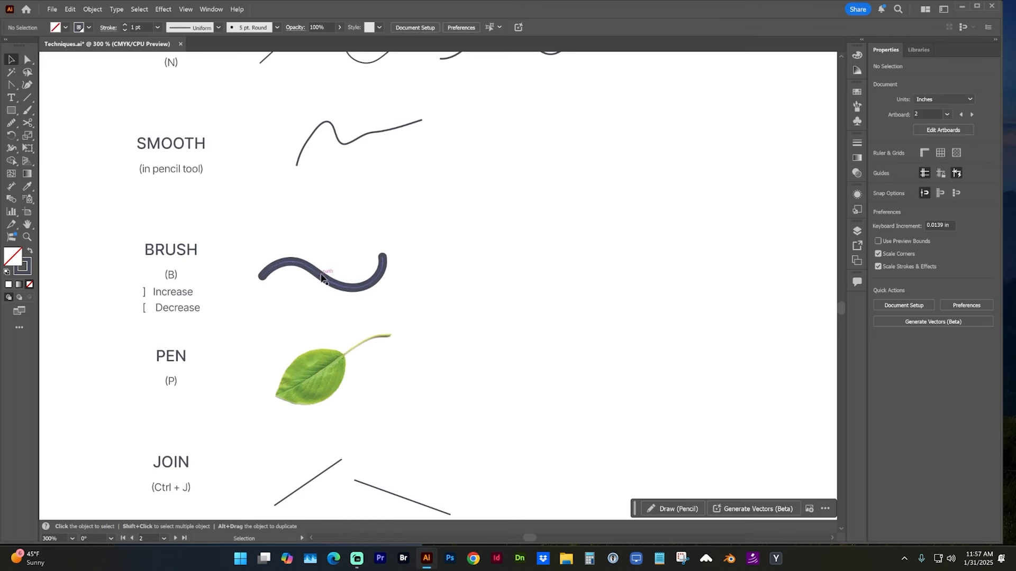
# Step: Paint a wavy stroke about 1.67 in wide beside the BRUSH sample using the 5 pt. Round brush
pyautogui.click(27, 110)
pyautogui.moveTo(430, 268)
pyautogui.mouseDown()
pyautogui.moveTo(491, 241)
pyautogui.moveTo(541, 273)
pyautogui.moveTo(625, 258)
pyautogui.moveTo(640, 241)
pyautogui.mouseUp()
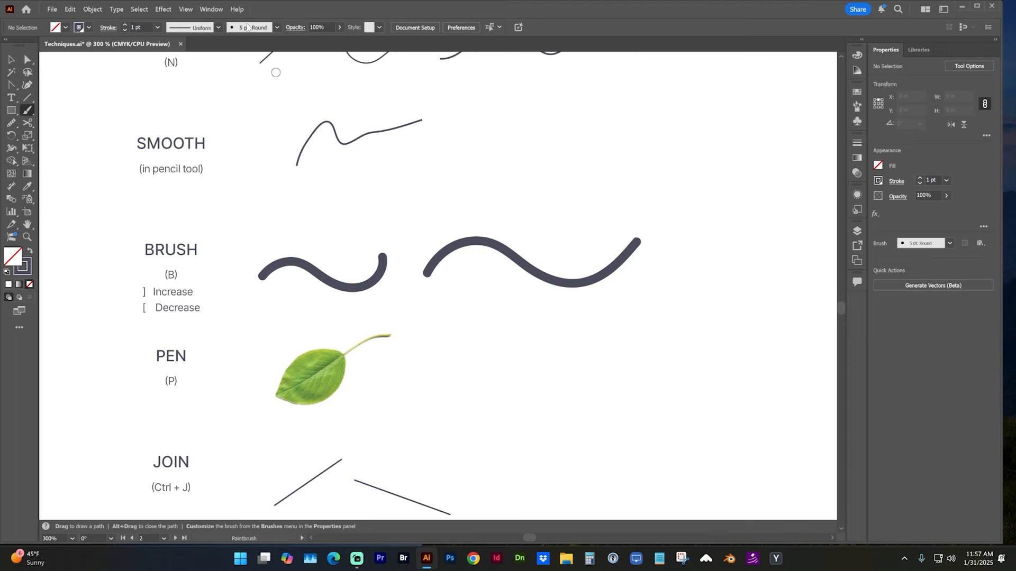
pyautogui.press('v')
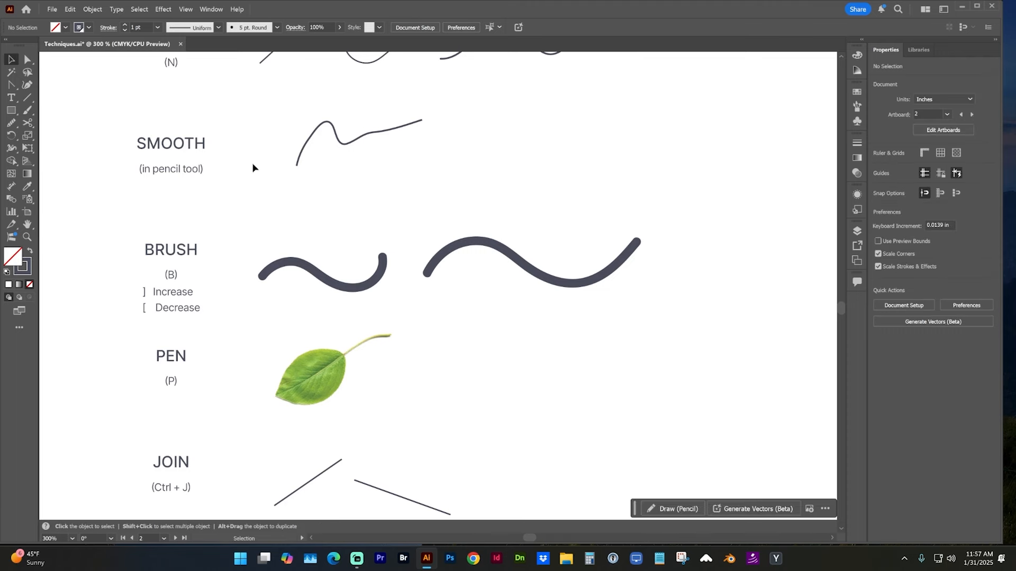
# Step: Change the newly painted wavy stroke to the 10 pt. Flat brush
pyautogui.click(507, 267)
pyautogui.click(278, 28)
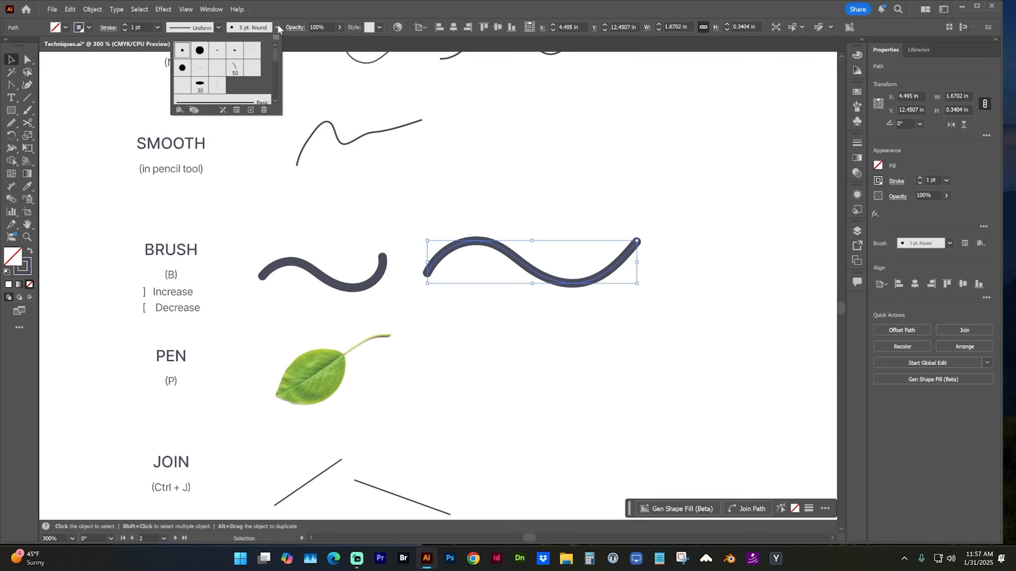
pyautogui.click(205, 53)
pyautogui.click(200, 74)
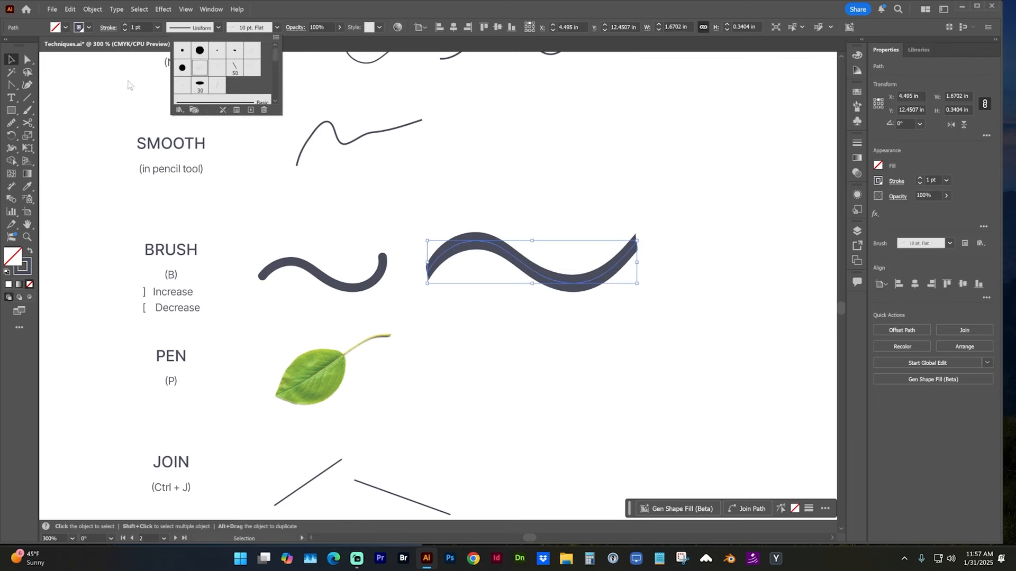
# Step: Increase the brush size of the selected flat stroke by seven increments with the Paintbrush tool active
pyautogui.click(27, 110)
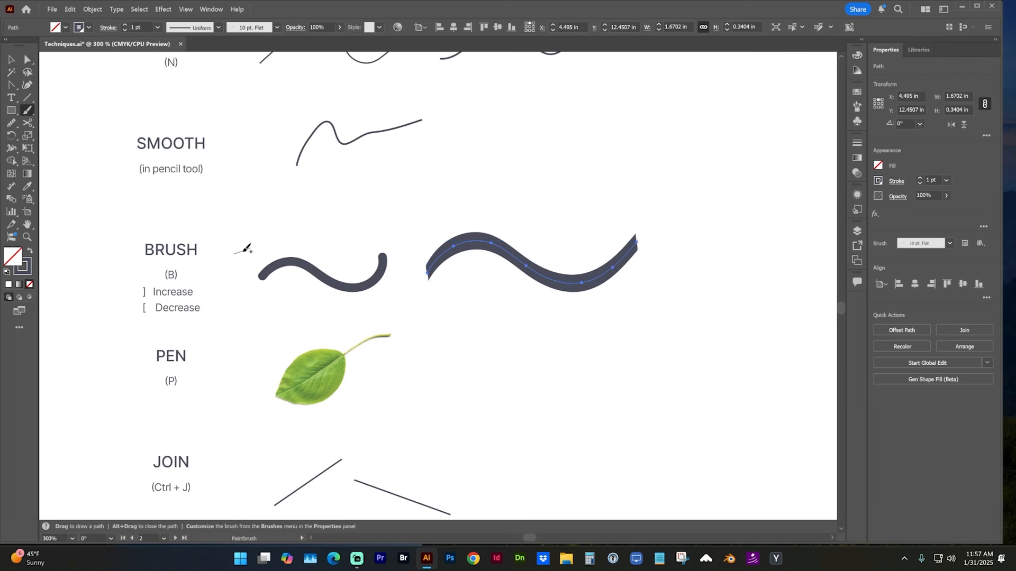
pyautogui.press(']')
pyautogui.press(']')
pyautogui.press(']')
pyautogui.press(']')
pyautogui.press(']')
pyautogui.press(']')
pyautogui.press(']')
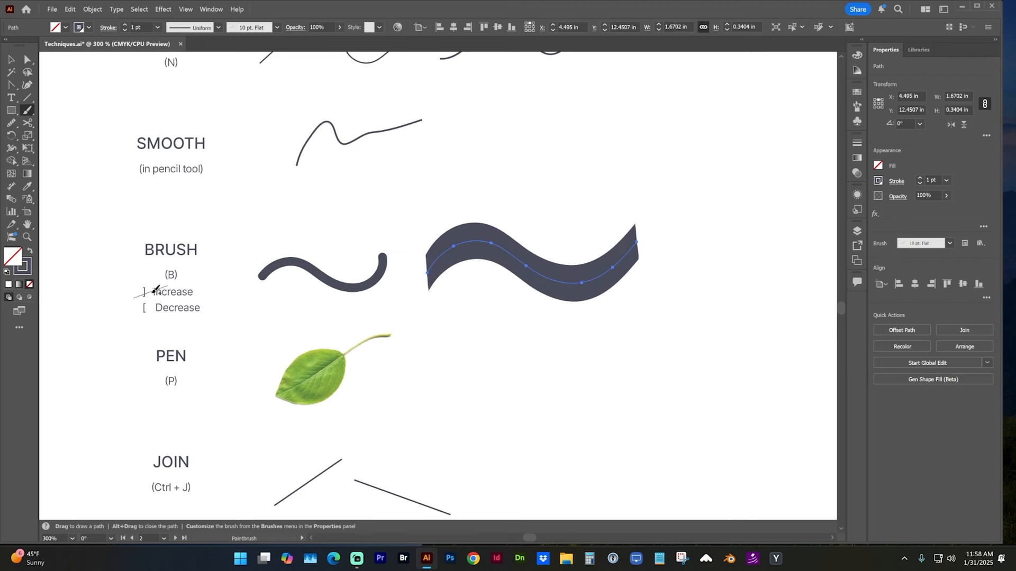
# Step: Reduce the brush size of the selected flat stroke by repeated decrements
pyautogui.press('[')
pyautogui.press('[')
pyautogui.press('[')
pyautogui.press('[')
pyautogui.press('[')
pyautogui.press('[')
pyautogui.press('[')
pyautogui.press('[')
pyautogui.press('[')
pyautogui.press('[')
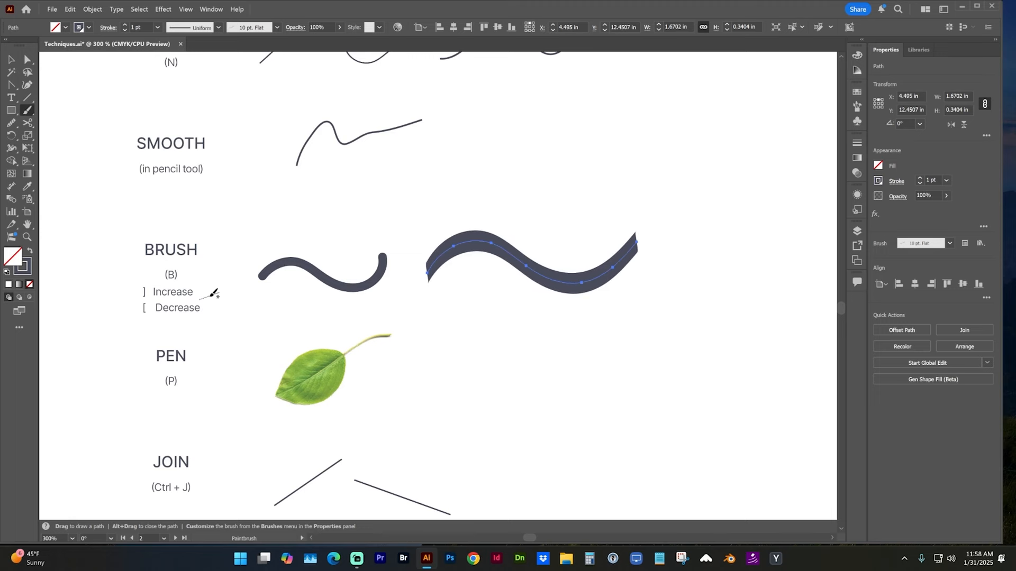
# Step: Open the Artistic_Ink brush library with the flat wavy stroke beside the BRUSH sample kept selected
pyautogui.click(11, 60)
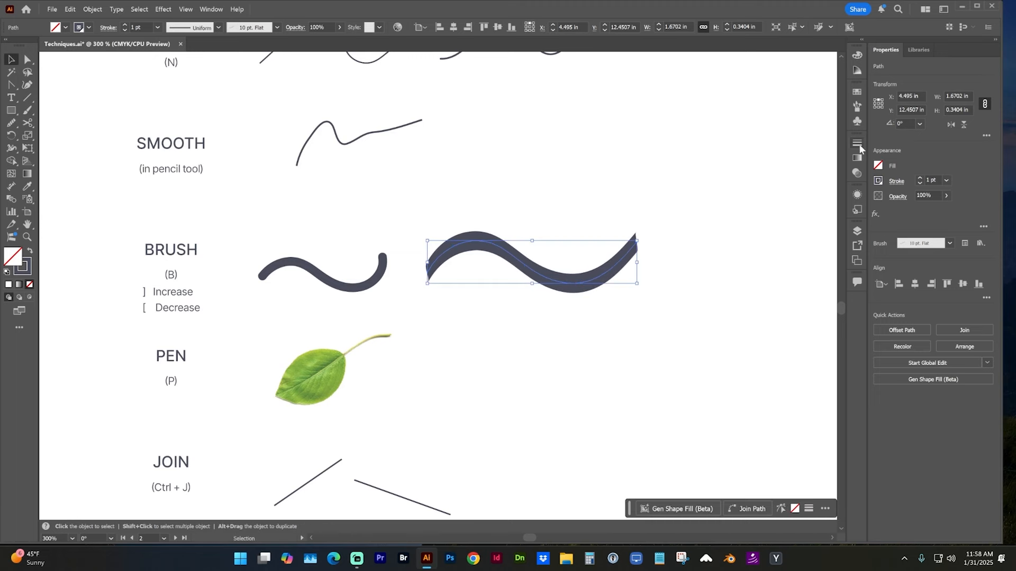
pyautogui.click(857, 107)
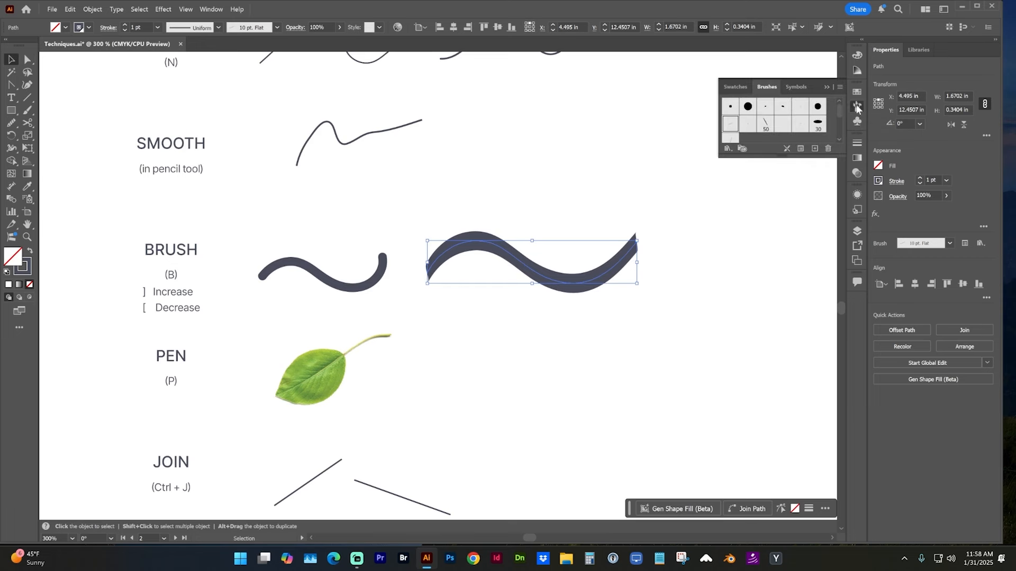
pyautogui.moveTo(819, 157); pyautogui.dragTo(791, 241)
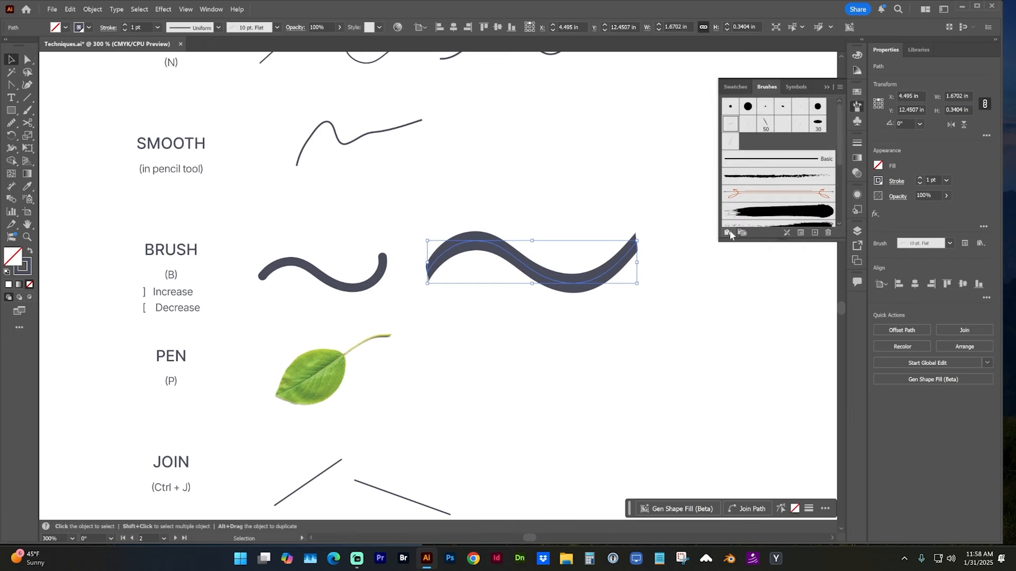
pyautogui.click(728, 233)
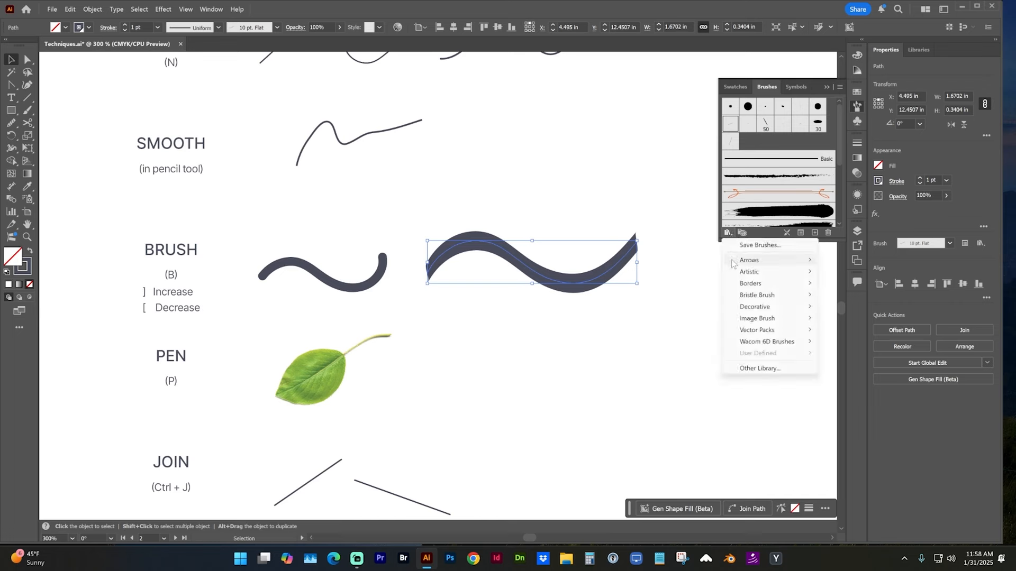
pyautogui.moveTo(733, 263)
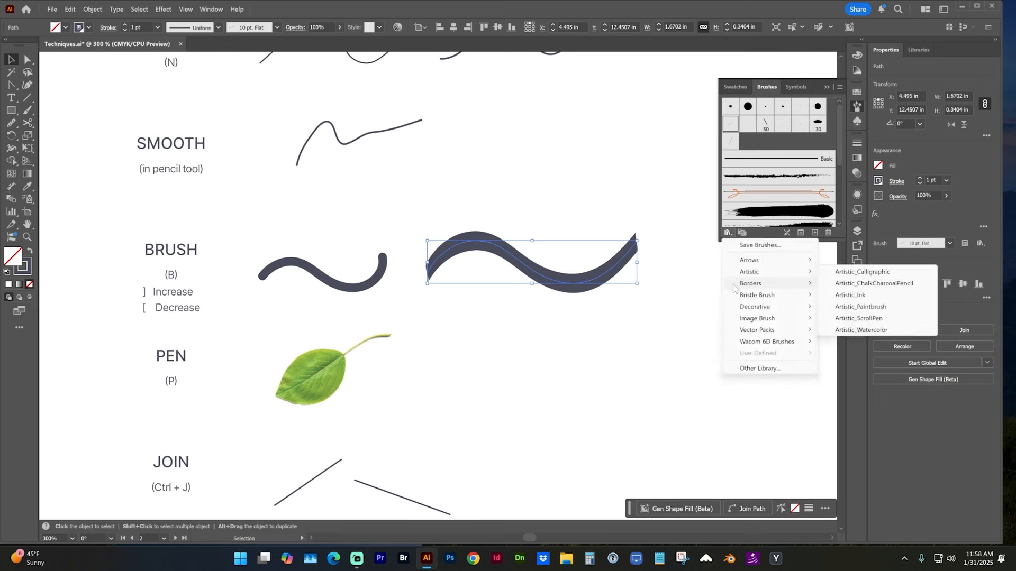
pyautogui.click(852, 295)
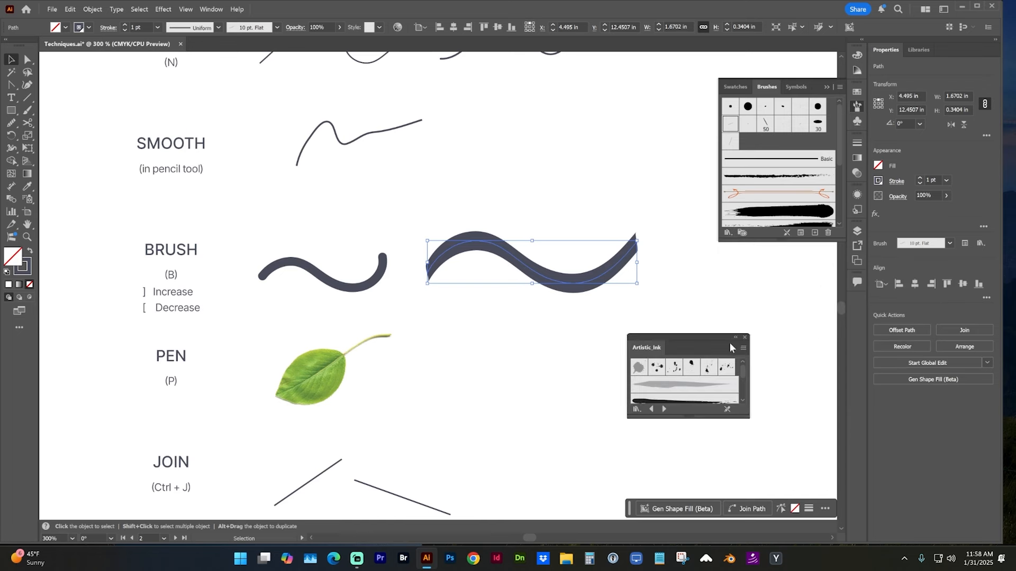
# Step: Apply the Calligraphy 1 brush from the Artistic_Ink library to the selected wavy stroke
pyautogui.moveTo(719, 418); pyautogui.dragTo(718, 474)
pyautogui.click(692, 403)
pyautogui.click(691, 419)
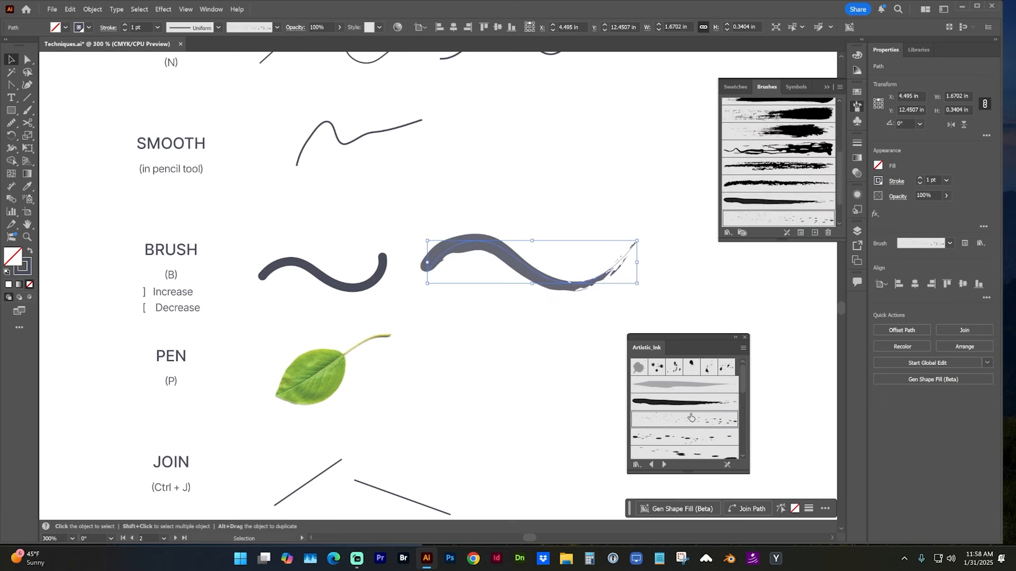
pyautogui.click(692, 407)
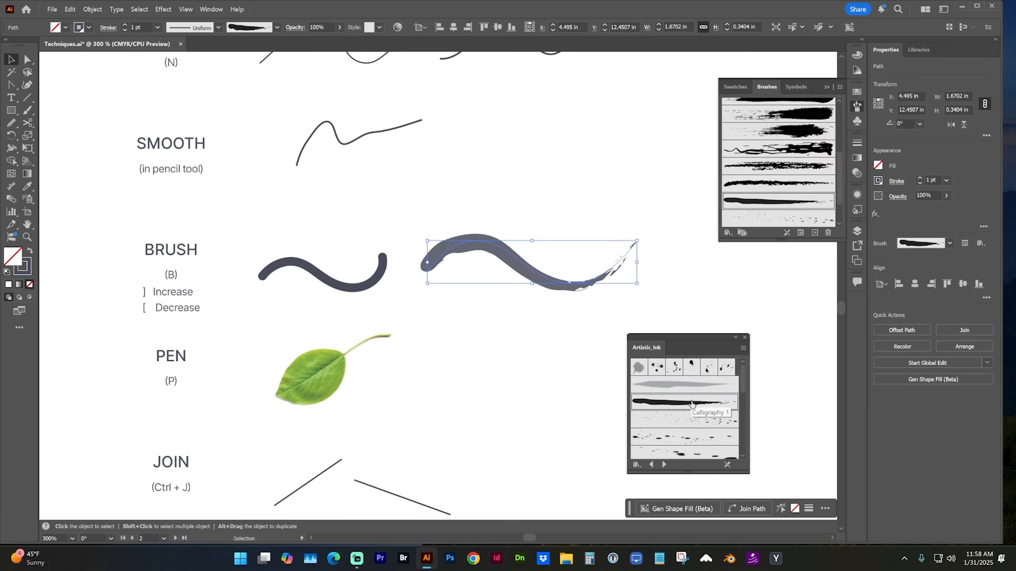
# Step: Set the stroke weight of the calligraphic wavy line to 0.5 pt
pyautogui.click(858, 142)
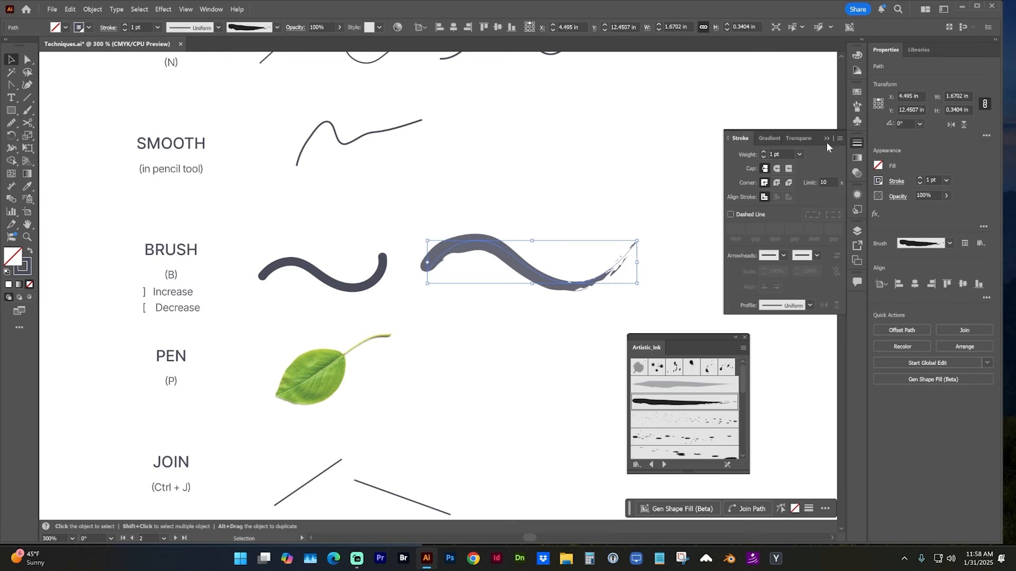
pyautogui.click(799, 154)
pyautogui.click(802, 177)
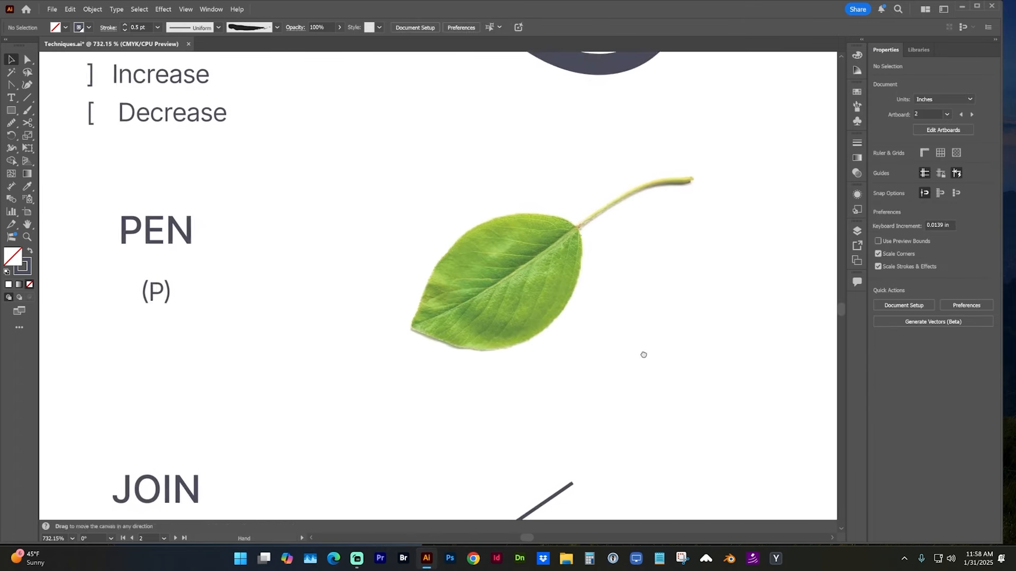
# Step: Start a Pen tool path at the leaf's pointed tip and try a straight segment to its upper edge
pyautogui.moveTo(643, 354); pyautogui.dragTo(686, 348)
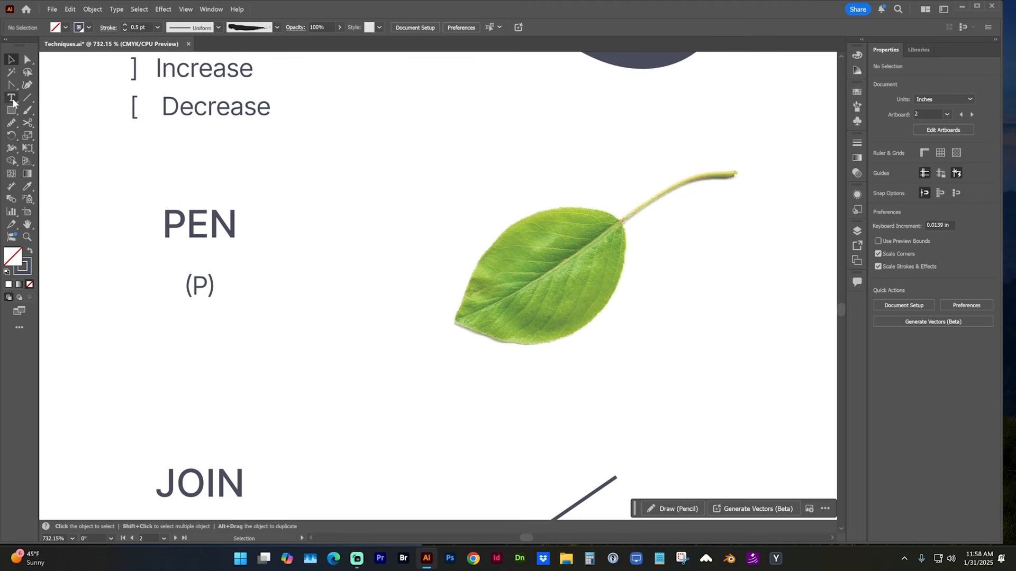
pyautogui.moveTo(11, 85); pyautogui.dragTo(46, 86)
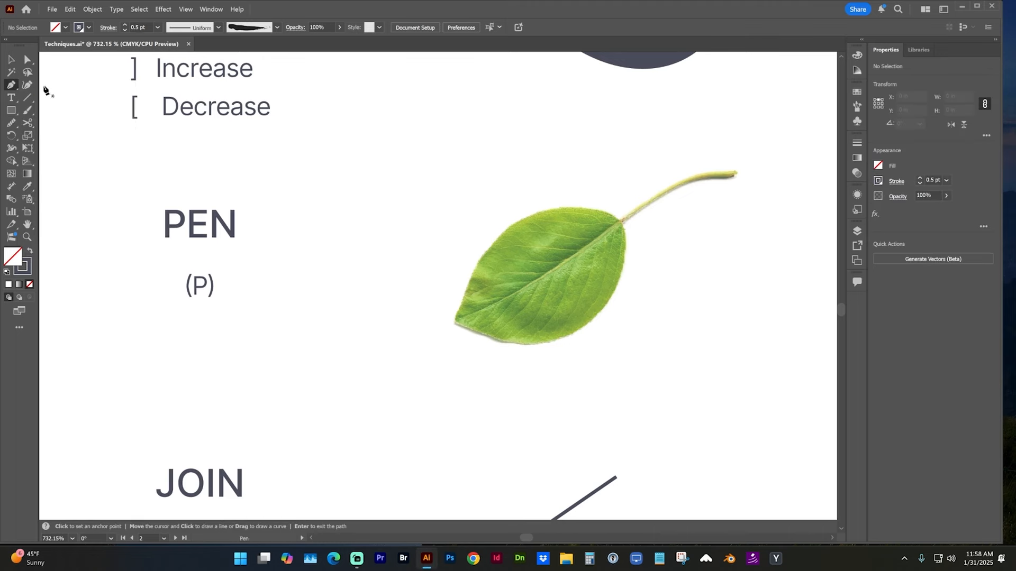
pyautogui.click(455, 323)
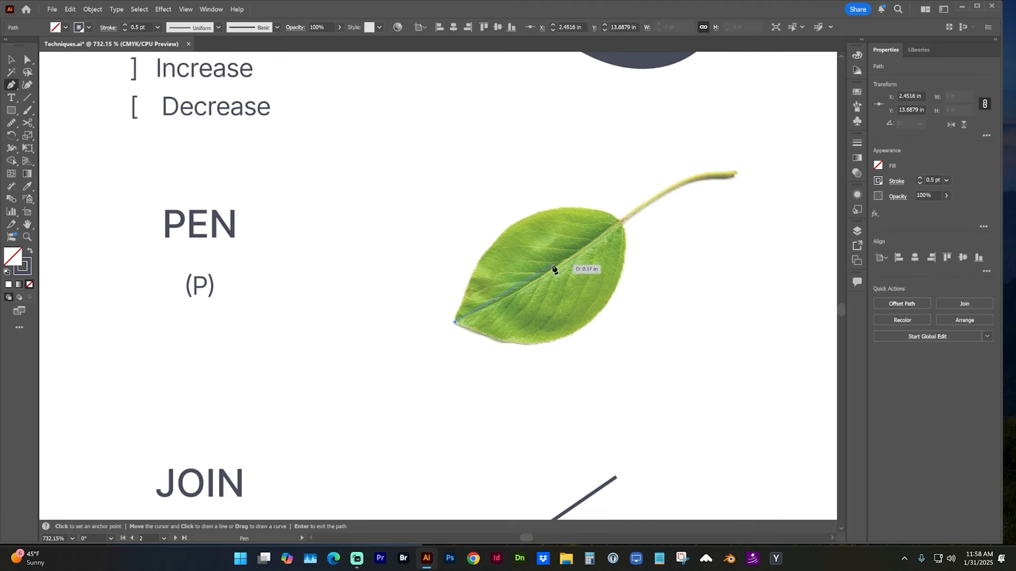
pyautogui.click(517, 223)
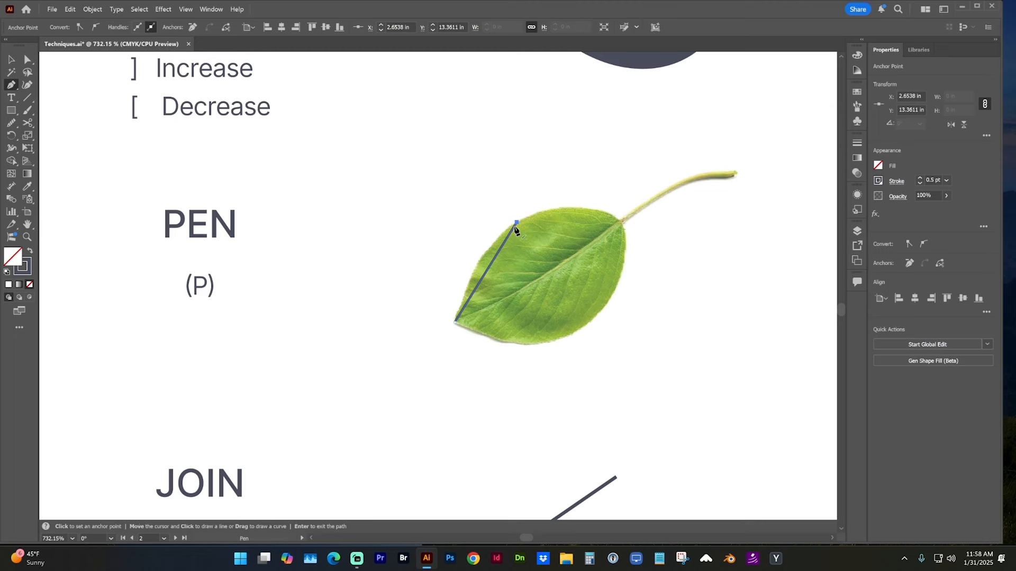
pyautogui.press('Return')
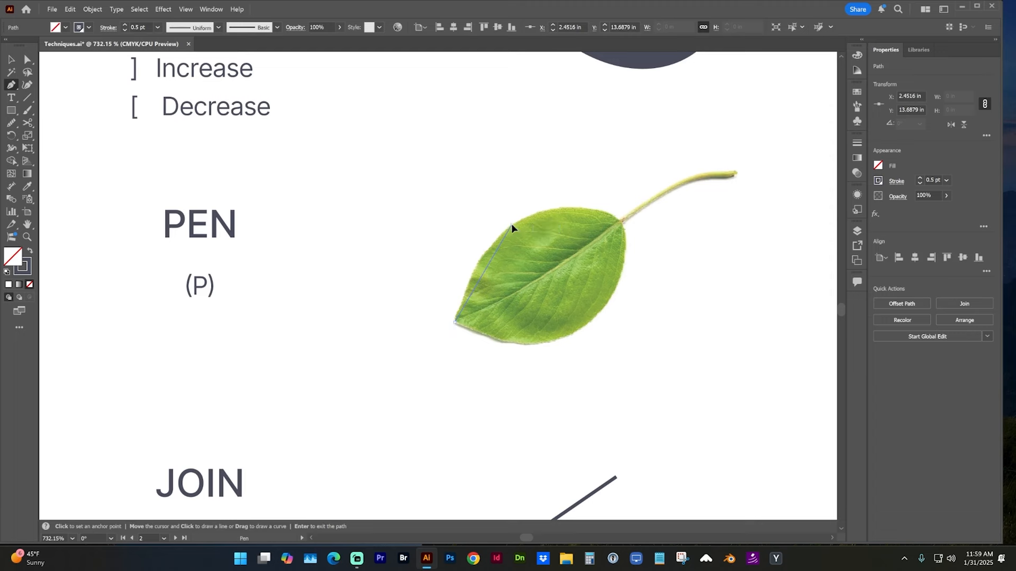
# Step: Trace the leaf blade with curved Pen segments past the stem joint, closing the outline at its pointed tip
pyautogui.moveTo(511, 224); pyautogui.dragTo(554, 190)
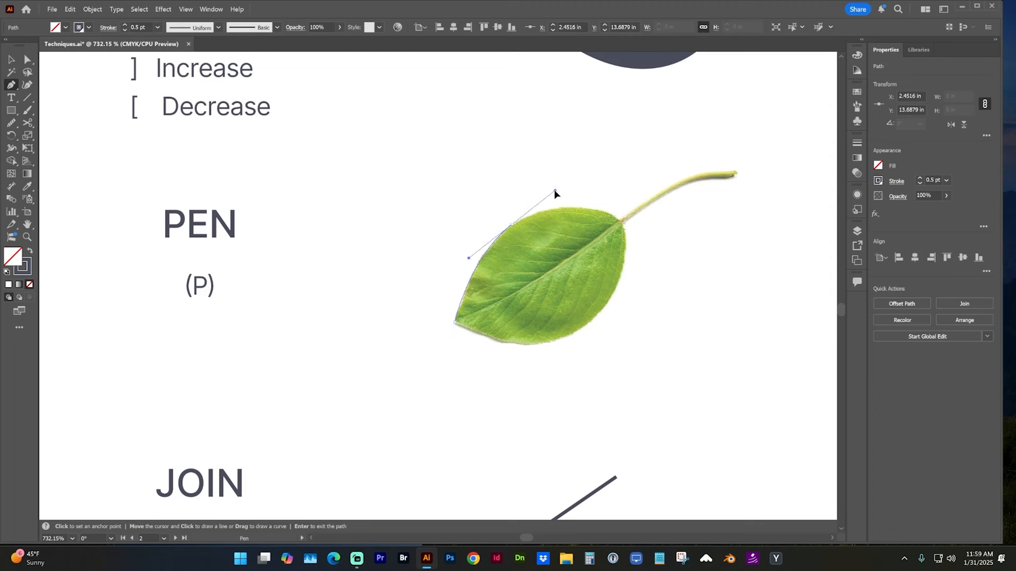
pyautogui.click(620, 220)
pyautogui.moveTo(622, 227); pyautogui.dragTo(625, 227)
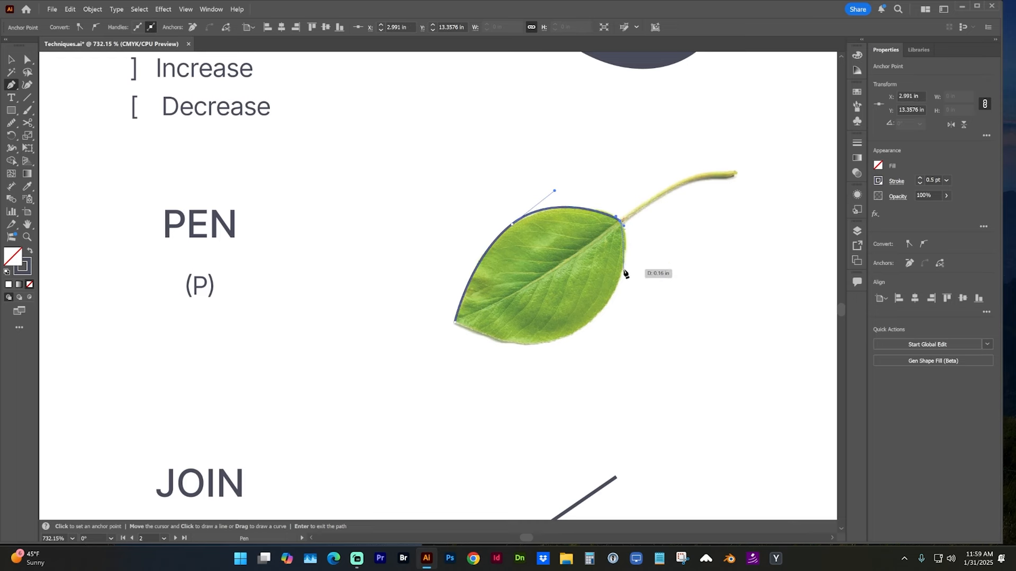
pyautogui.click(621, 225)
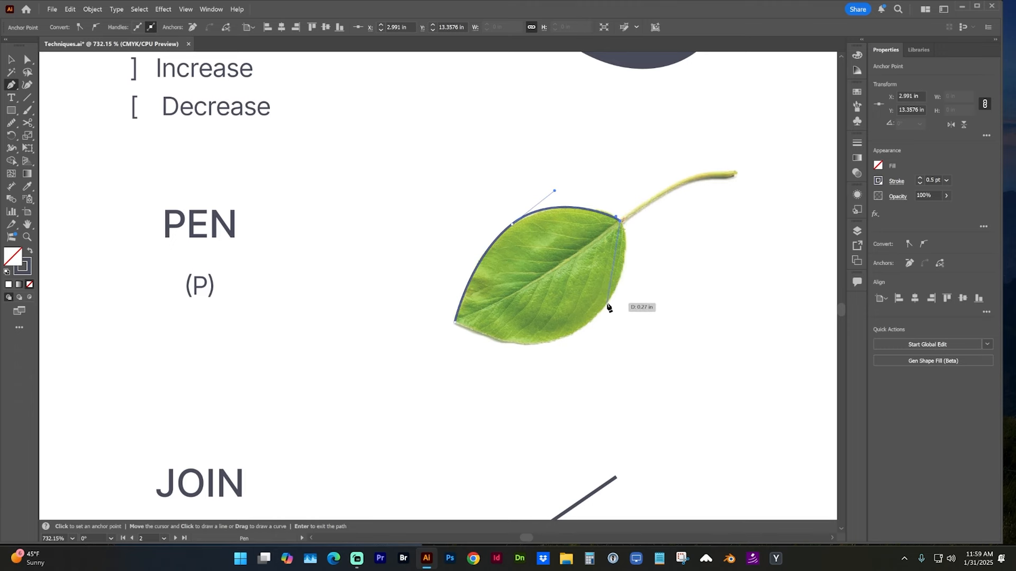
pyautogui.moveTo(608, 303); pyautogui.dragTo(580, 336)
pyautogui.click(455, 322)
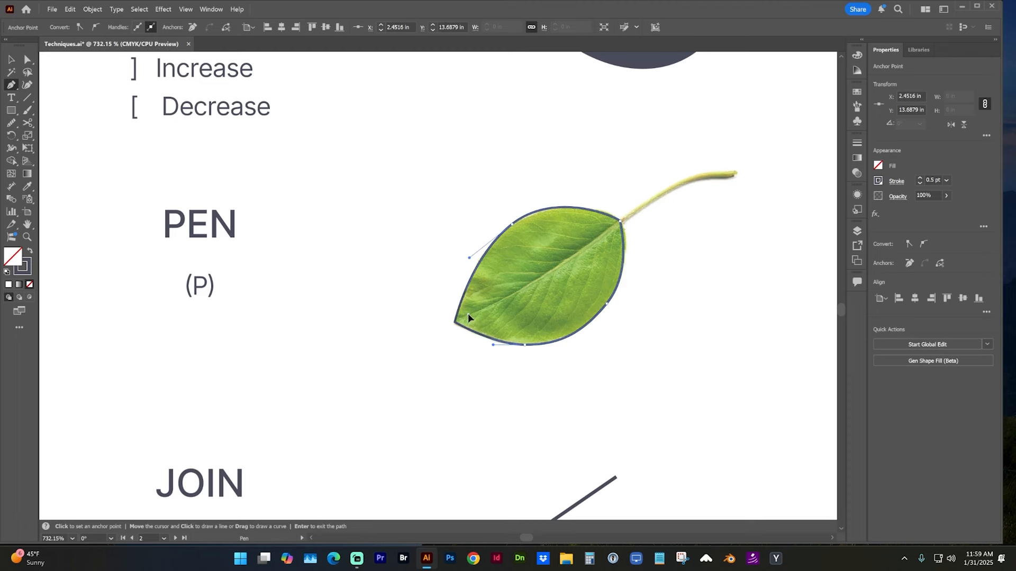
# Step: Trace the leaf's midrib and stem as one open curved Pen path from near the tip to the stem's end
pyautogui.click(467, 314)
pyautogui.moveTo(620, 221); pyautogui.dragTo(656, 182)
pyautogui.moveTo(737, 173); pyautogui.dragTo(753, 181)
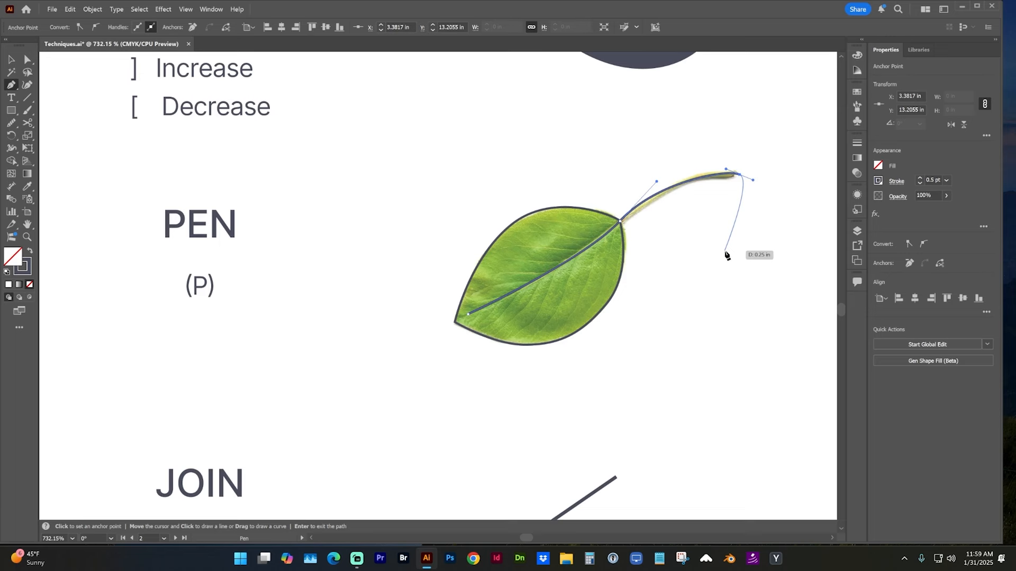
pyautogui.press('v')
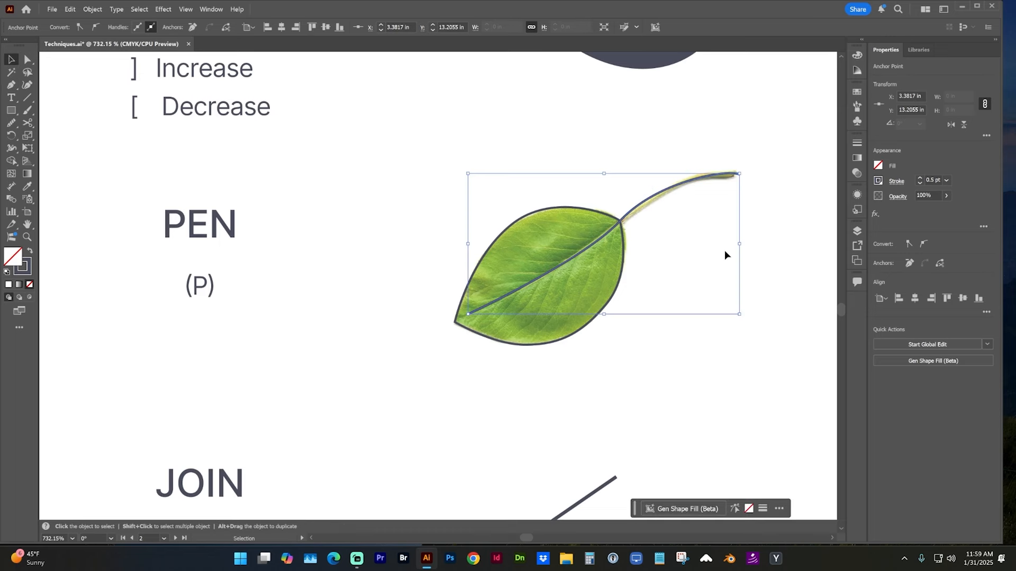
pyautogui.click(427, 233)
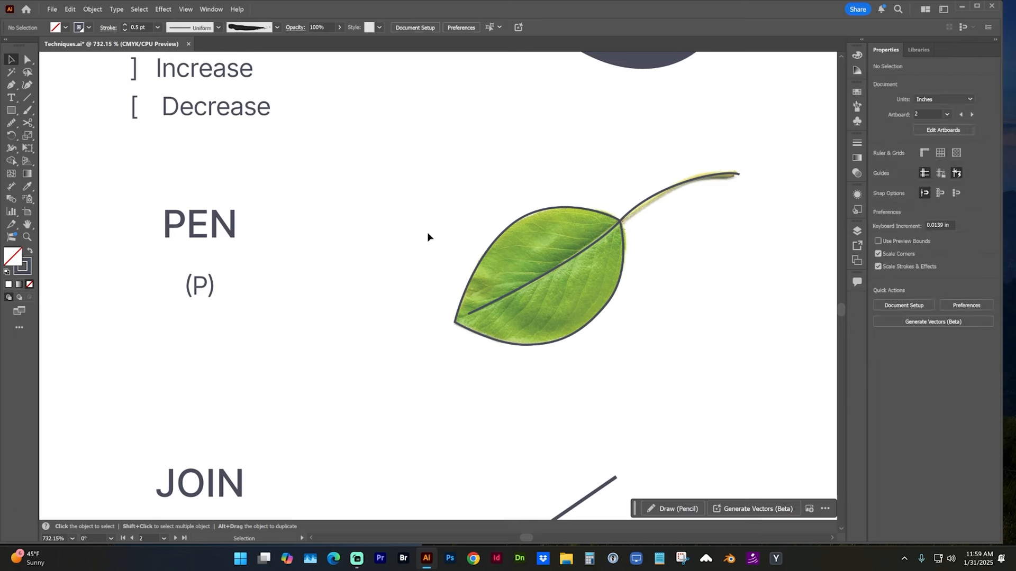
# Step: Set the stroke weight of both the leaf outline and the midrib path to 0.75 pt
pyautogui.click(541, 195)
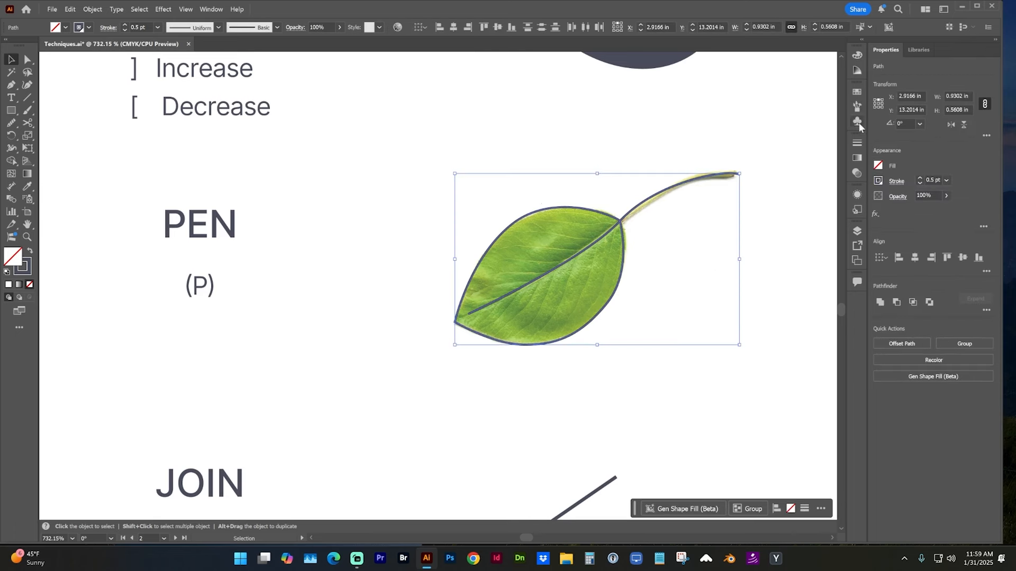
pyautogui.click(857, 143)
pyautogui.click(763, 152)
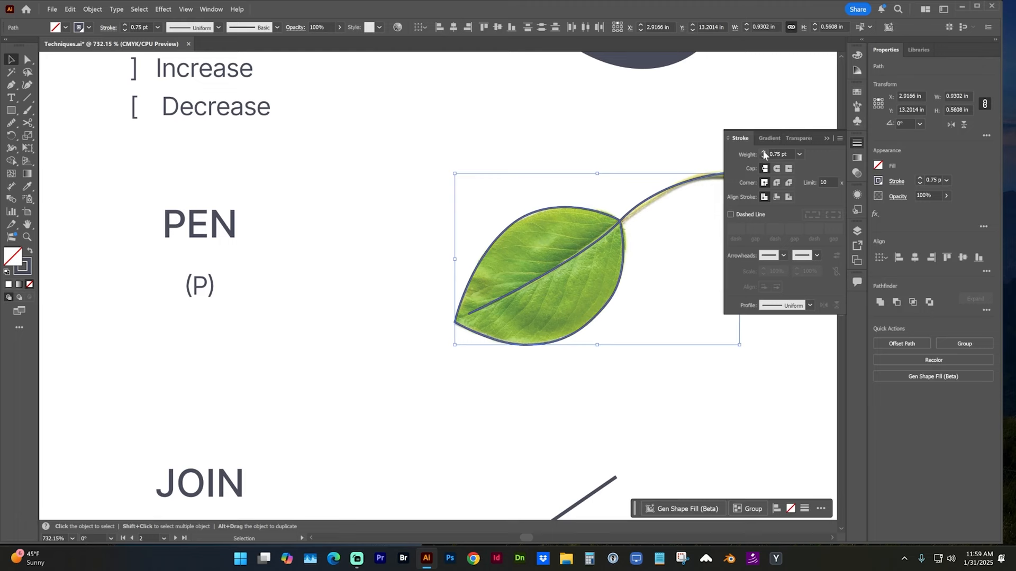
pyautogui.click(620, 162)
# Step: Draw a wavy Pencil line about 0.6 in wide beside the leaf and select an anchor point near its crest
pyautogui.press('n')
pyautogui.moveTo(306, 267)
pyautogui.mouseDown()
pyautogui.moveTo(336, 260)
pyautogui.moveTo(385, 203)
pyautogui.moveTo(474, 203)
pyautogui.moveTo(487, 231)
pyautogui.mouseUp()
pyautogui.press('a')
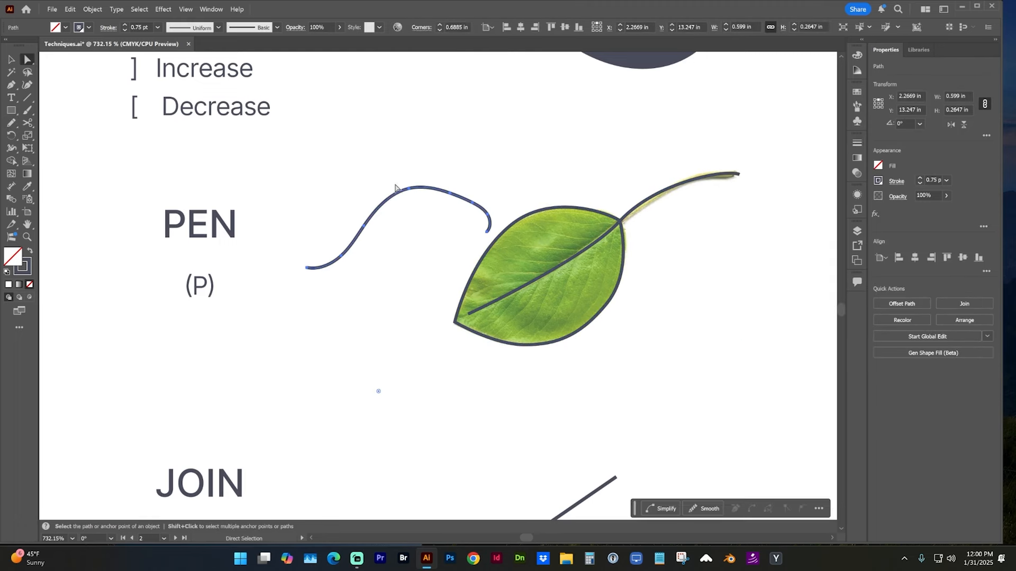
pyautogui.click(409, 188)
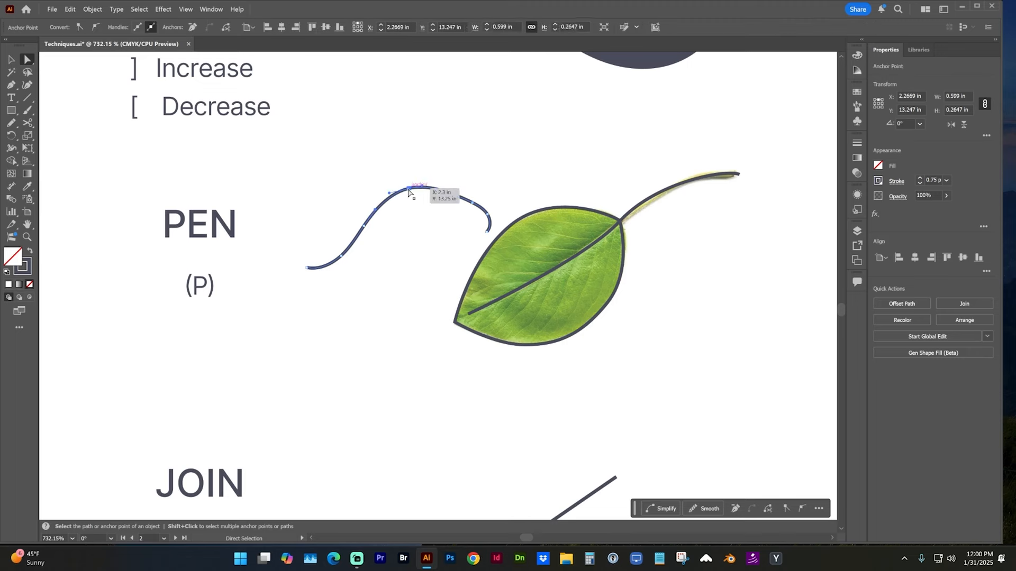
# Step: Add an anchor point on the wavy line's rising slope, move it outward and lengthen its direction handles
pyautogui.click(11, 85)
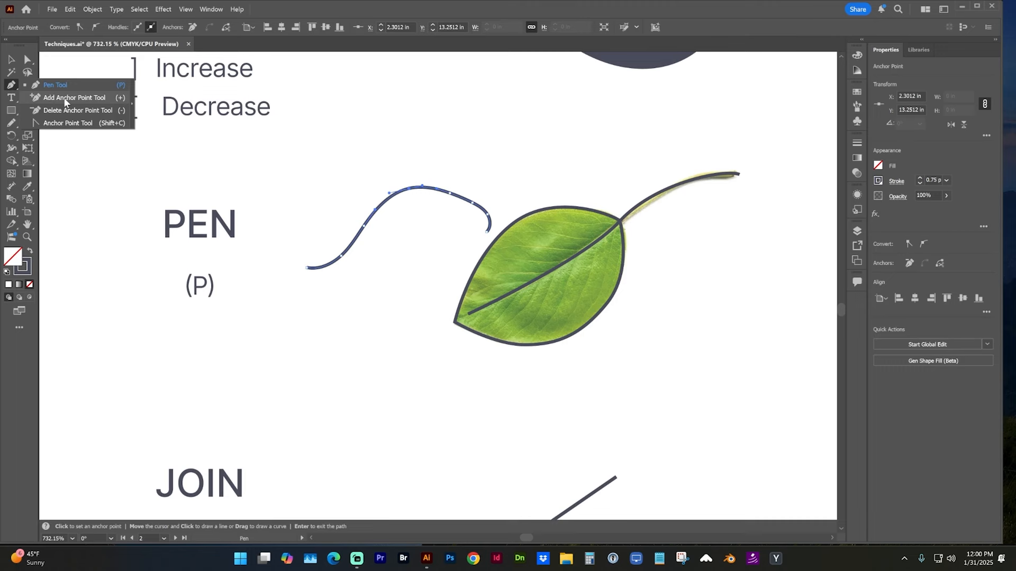
pyautogui.click(81, 99)
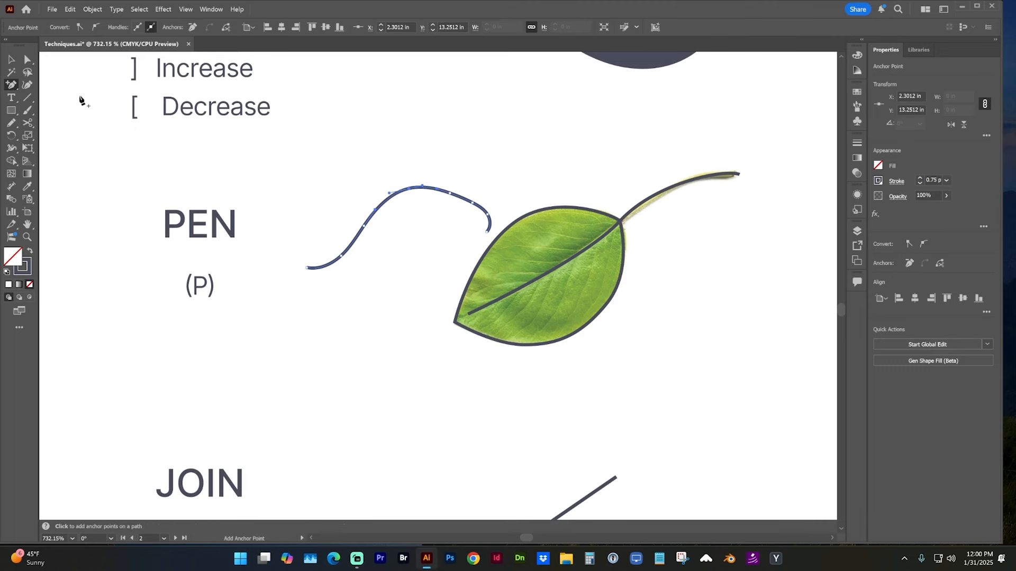
pyautogui.click(386, 201)
pyautogui.click(28, 59)
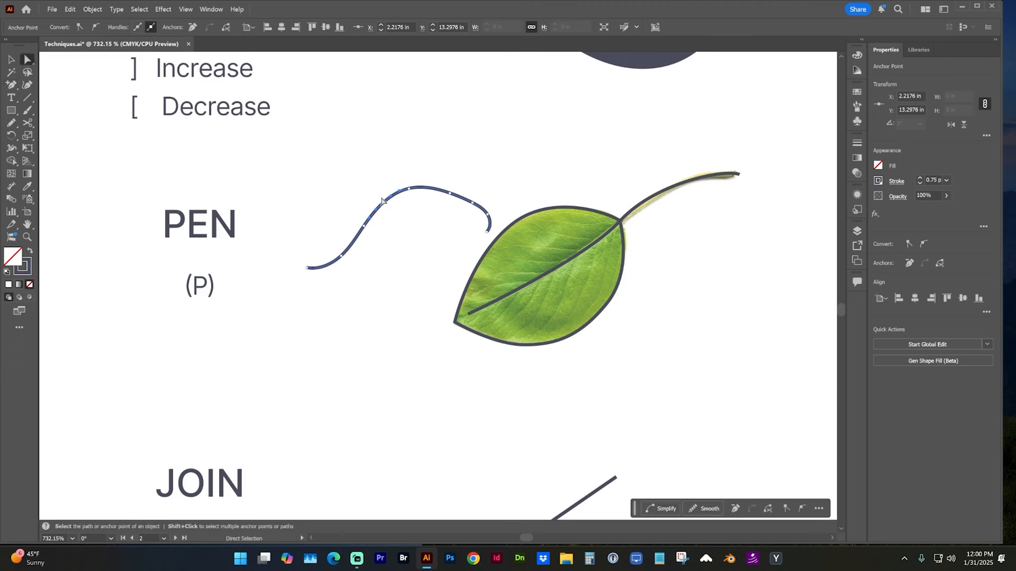
pyautogui.moveTo(382, 203); pyautogui.dragTo(389, 233)
pyautogui.moveTo(369, 179); pyautogui.dragTo(332, 175)
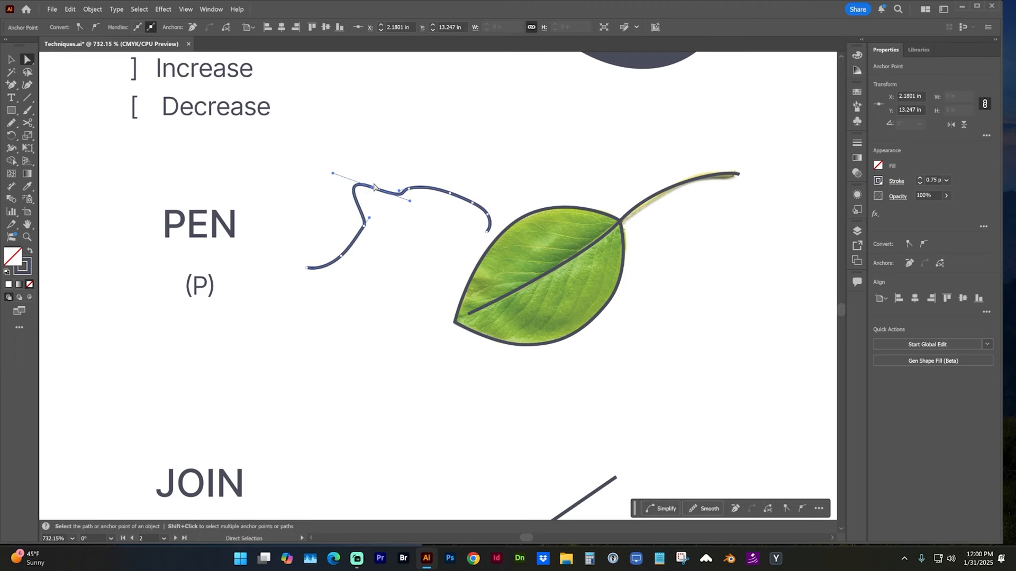
# Step: Convert the added anchor point to a corner and back to a smooth point
pyautogui.click(79, 27)
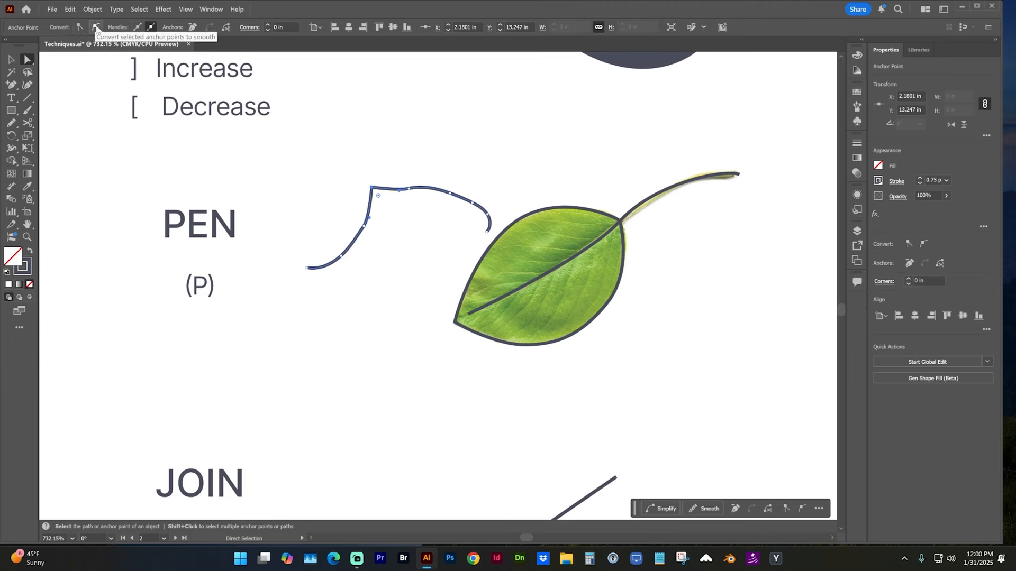
pyautogui.click(96, 28)
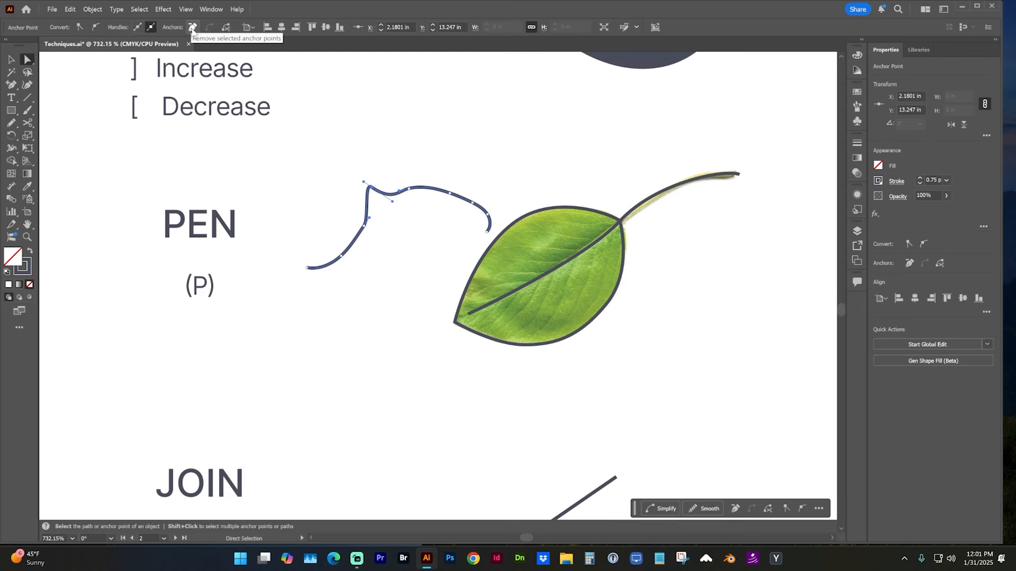
# Step: Remove the added anchor point, the points near the crest and those along the rising slope from the wavy line
pyautogui.click(192, 28)
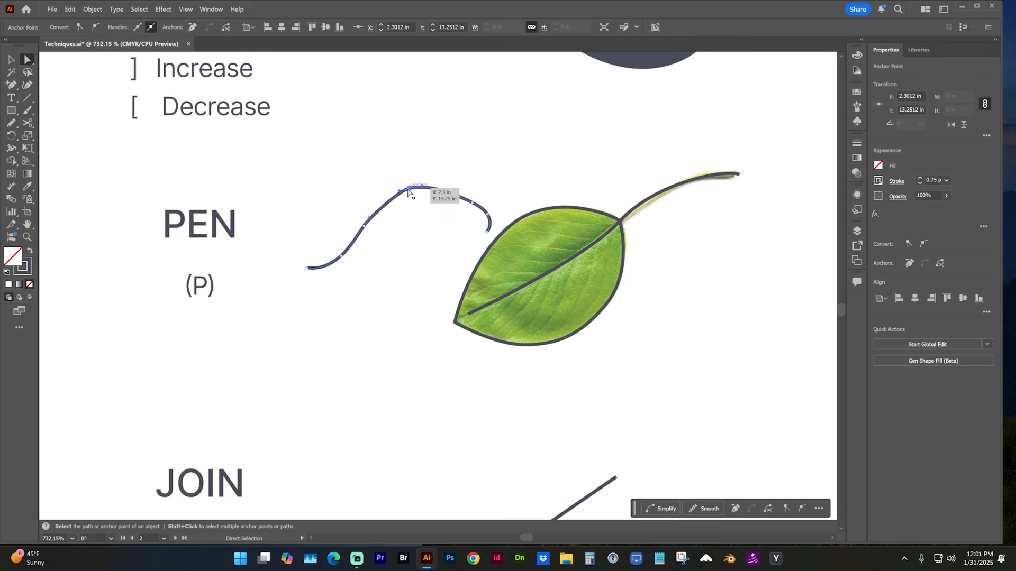
pyautogui.click(193, 28)
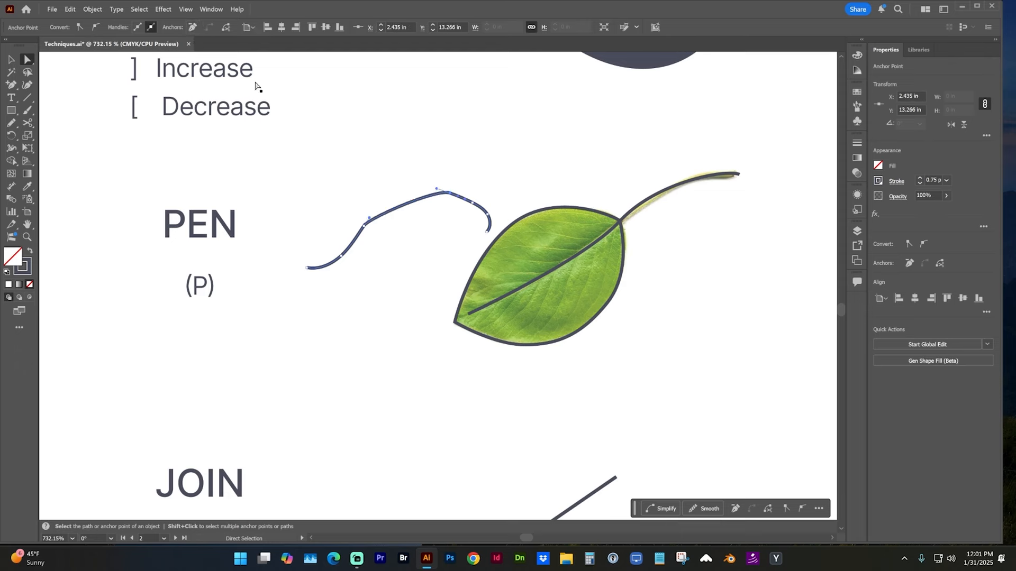
pyautogui.moveTo(337, 223); pyautogui.dragTo(390, 286)
pyautogui.click(192, 27)
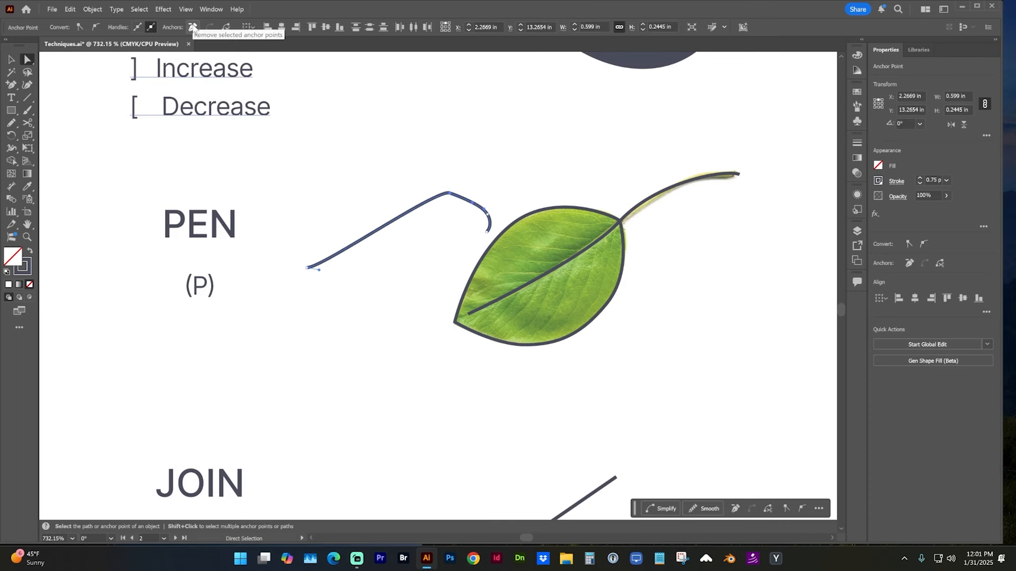
# Step: Average the facing endpoints of the two separate JOIN lines on both axes and join them into one path
pyautogui.click(372, 254)
pyautogui.scroll(-5, 403, 222)
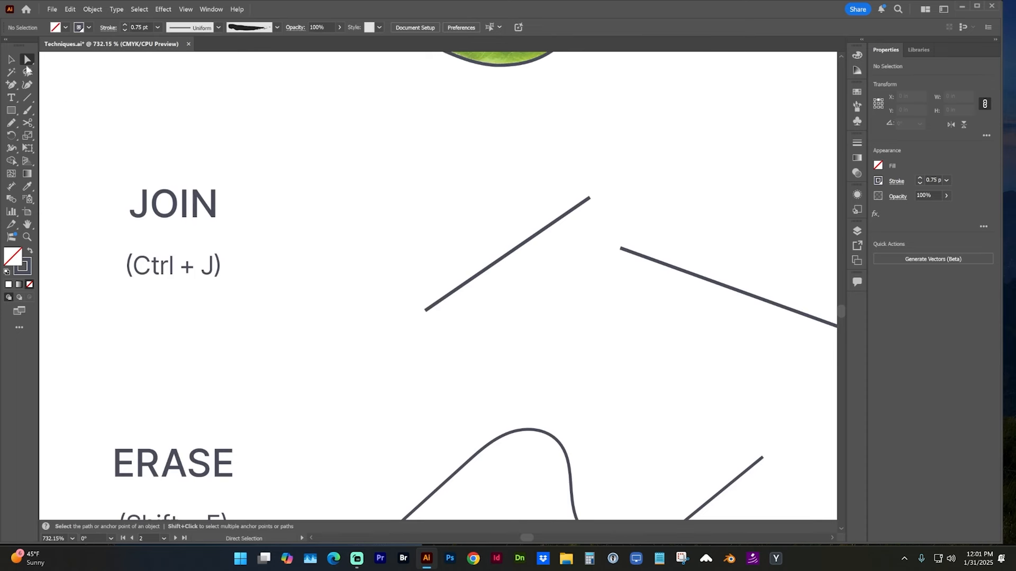
pyautogui.moveTo(576, 183); pyautogui.dragTo(564, 308)
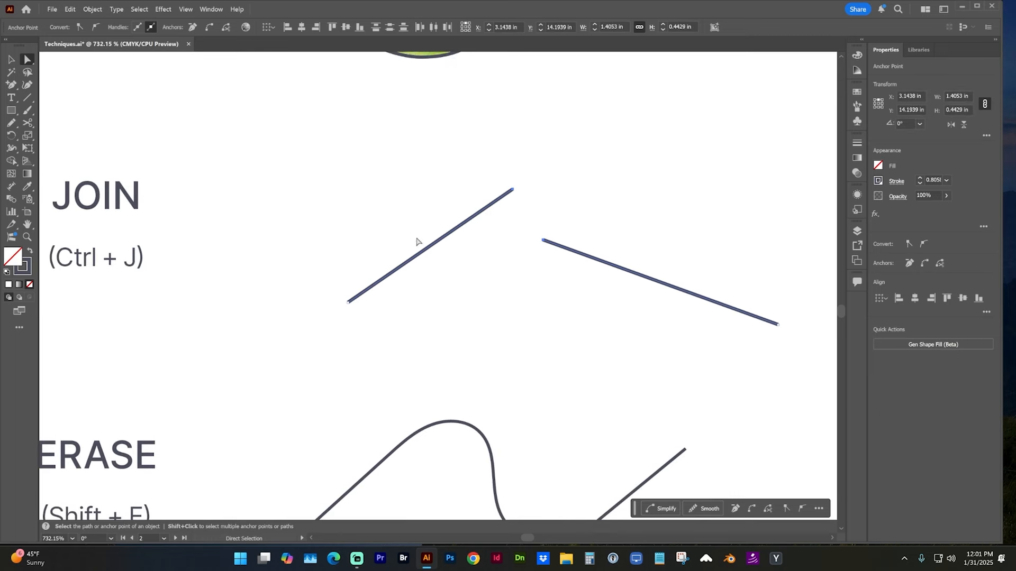
pyautogui.click(93, 9)
pyautogui.moveTo(143, 295)
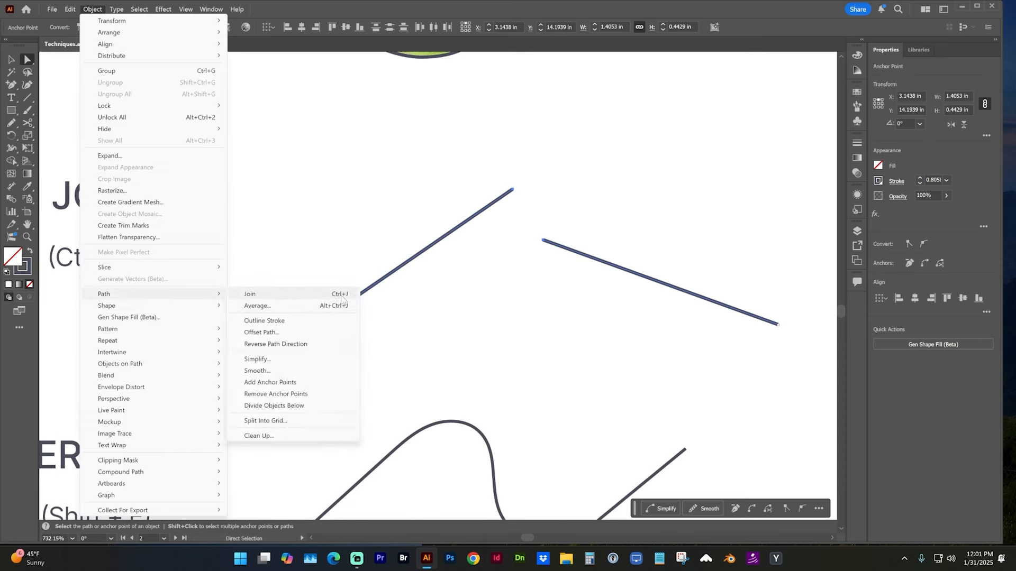
pyautogui.click(273, 310)
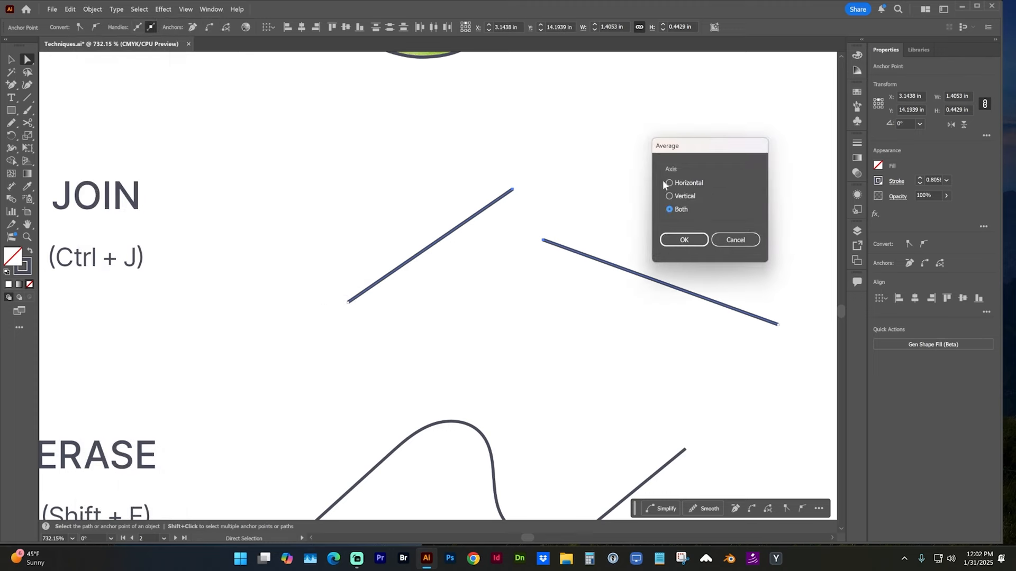
pyautogui.click(682, 240)
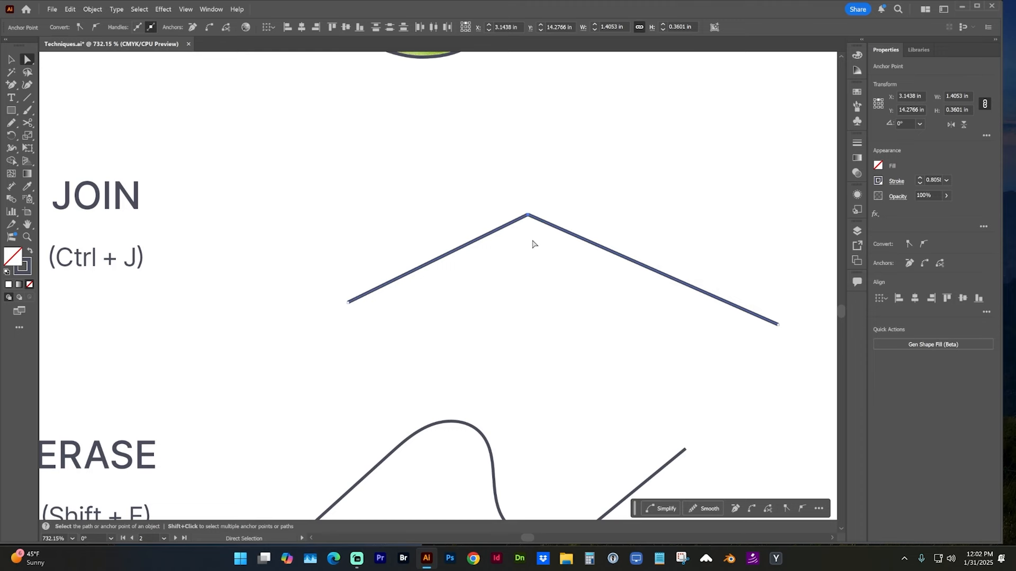
pyautogui.press('ctrl')
pyautogui.hotkey('ctrl', 'j')
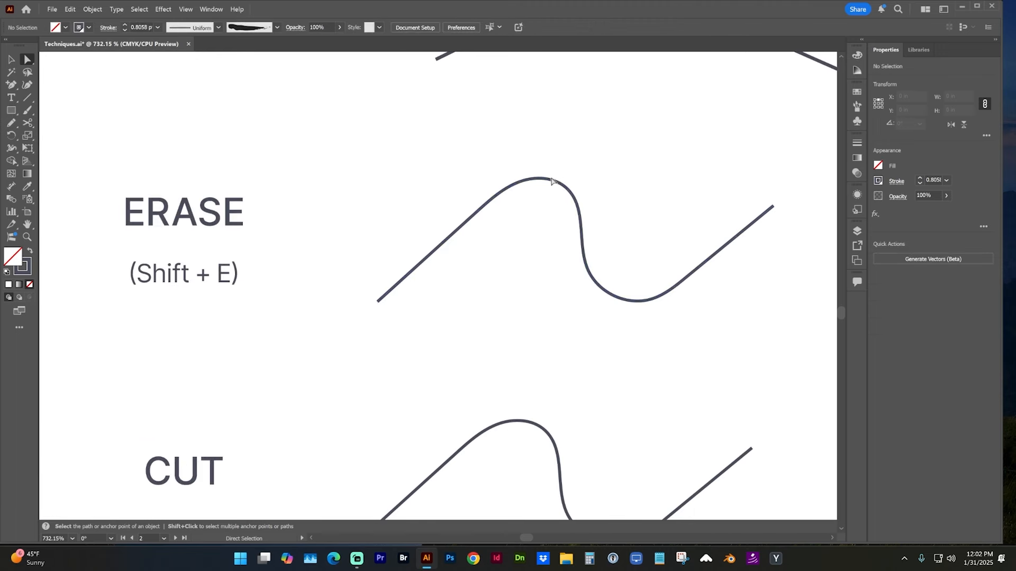
# Step: Erase the lower starting end and a section of the trough from the wavy ERASE line with the Eraser tool
pyautogui.click(552, 181)
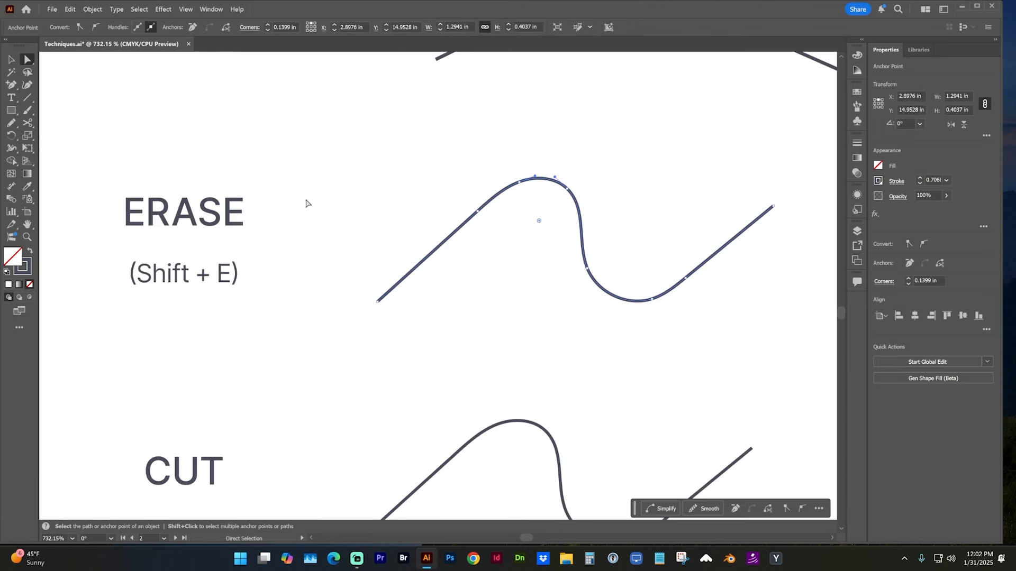
pyautogui.hotkey('shift', 'e')
pyautogui.moveTo(372, 295); pyautogui.dragTo(421, 238)
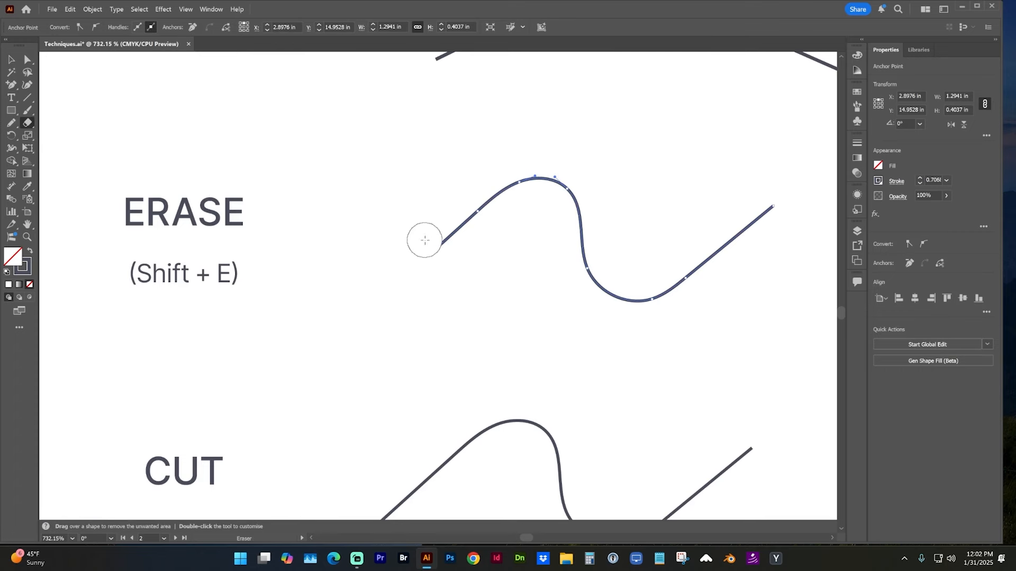
pyautogui.moveTo(656, 335); pyautogui.dragTo(605, 204)
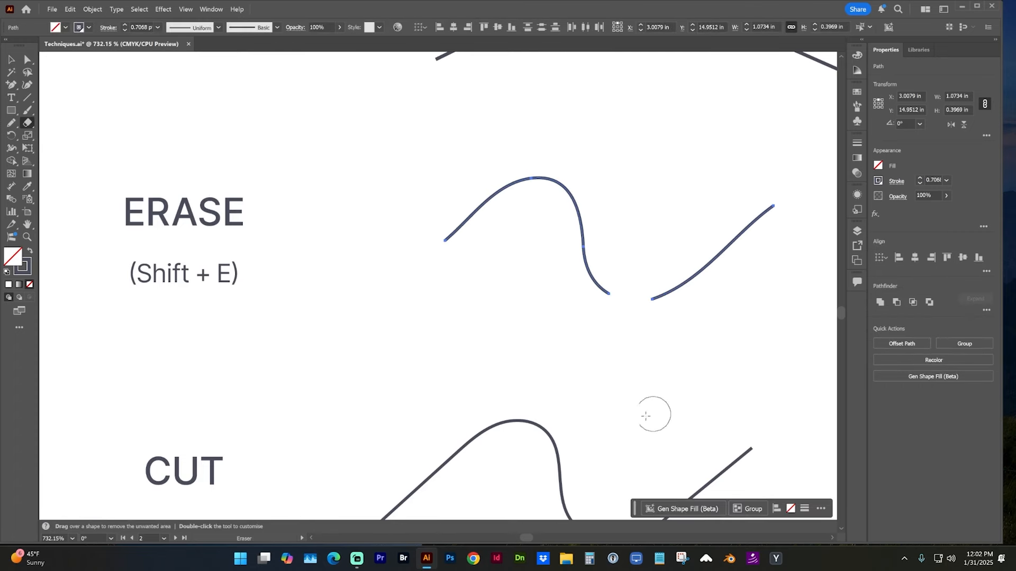
# Step: Cut the wavy CUT line on its rising slope with the Scissors tool and delete the segment leading toward the crest
pyautogui.moveTo(631, 416)
pyautogui.mouseDown()
pyautogui.moveTo(596, 299)
pyautogui.moveTo(596, 224)
pyautogui.moveTo(571, 211)
pyautogui.mouseUp()
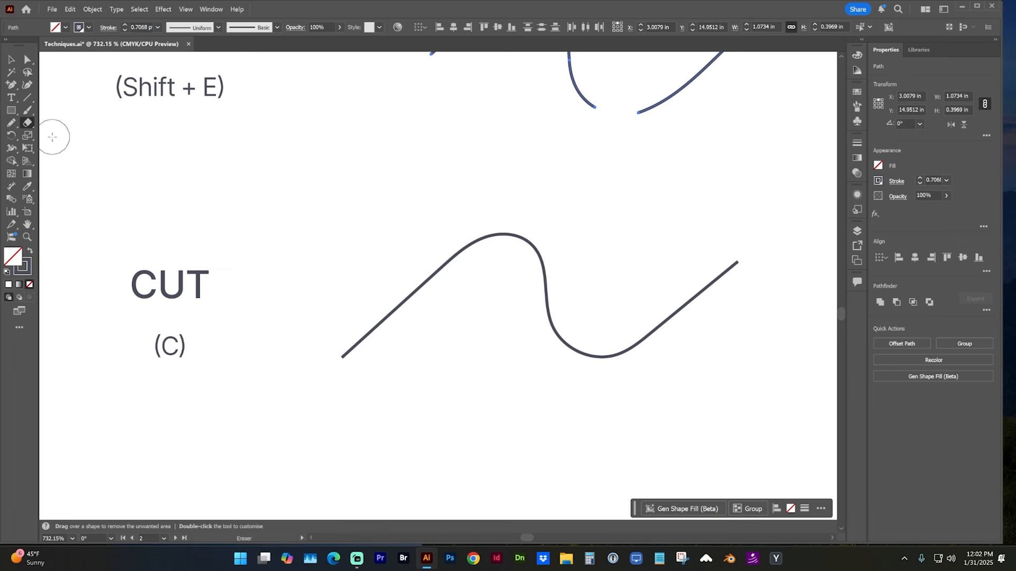
pyautogui.press('c')
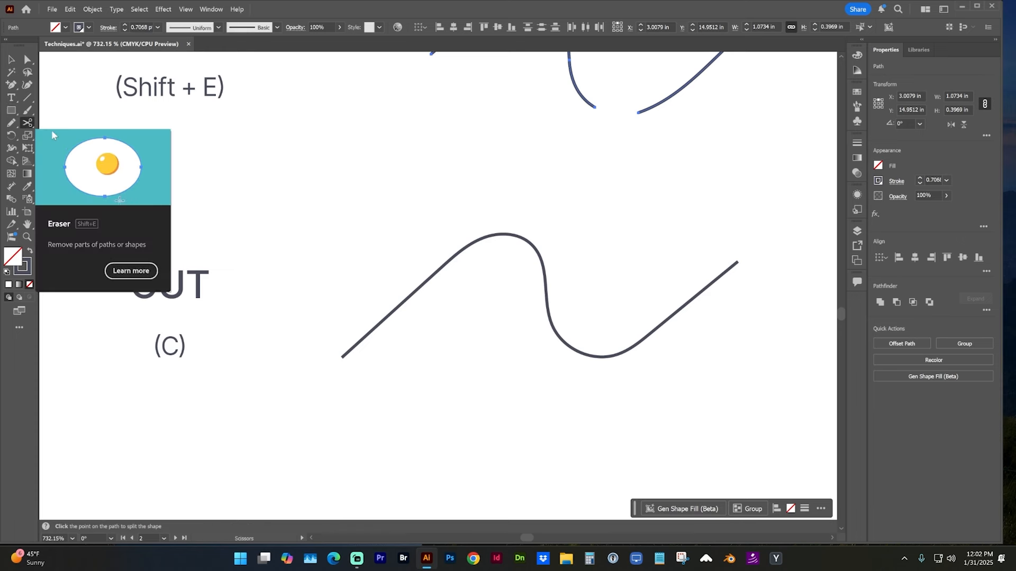
pyautogui.click(443, 267)
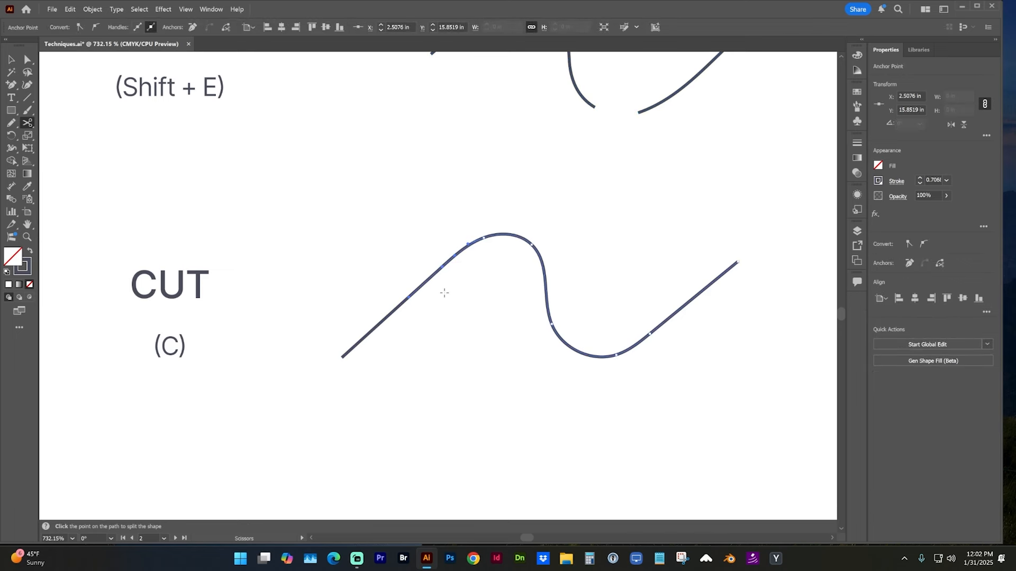
pyautogui.press('Delete')
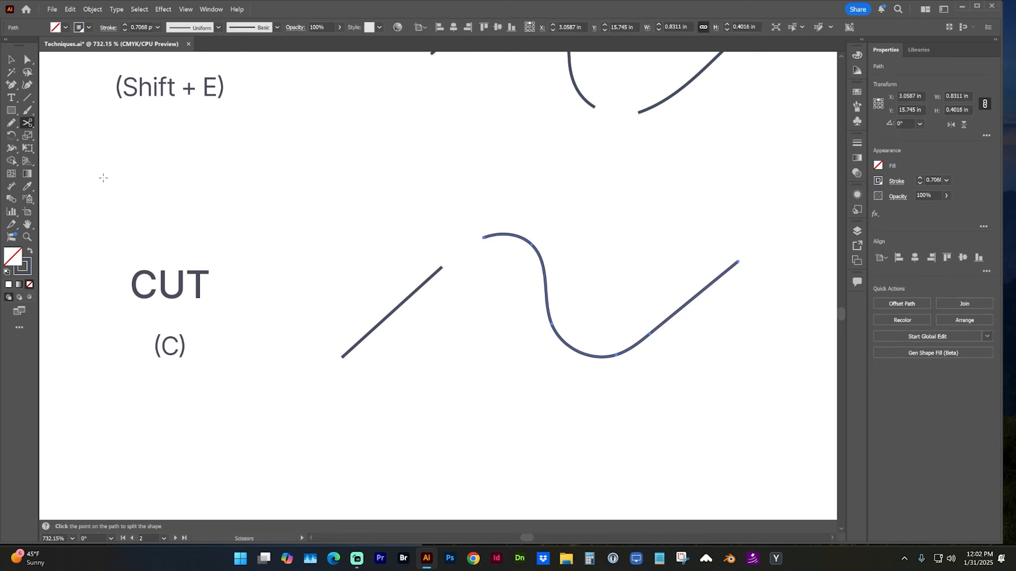
# Step: Cut the remaining straight CUT segment near its middle and move the upper piece's cut endpoint away from the lower piece
pyautogui.click(392, 315)
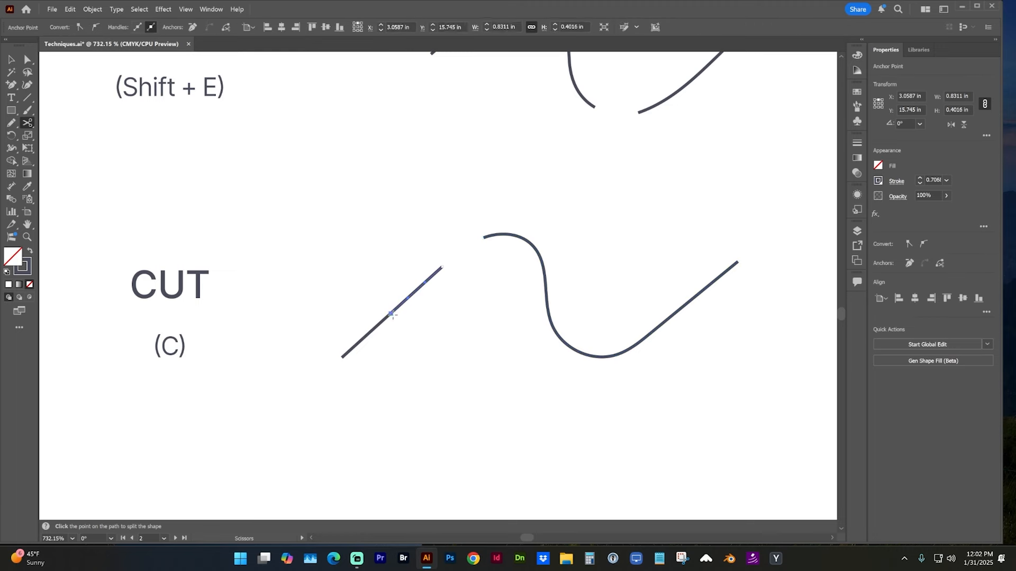
pyautogui.click(26, 60)
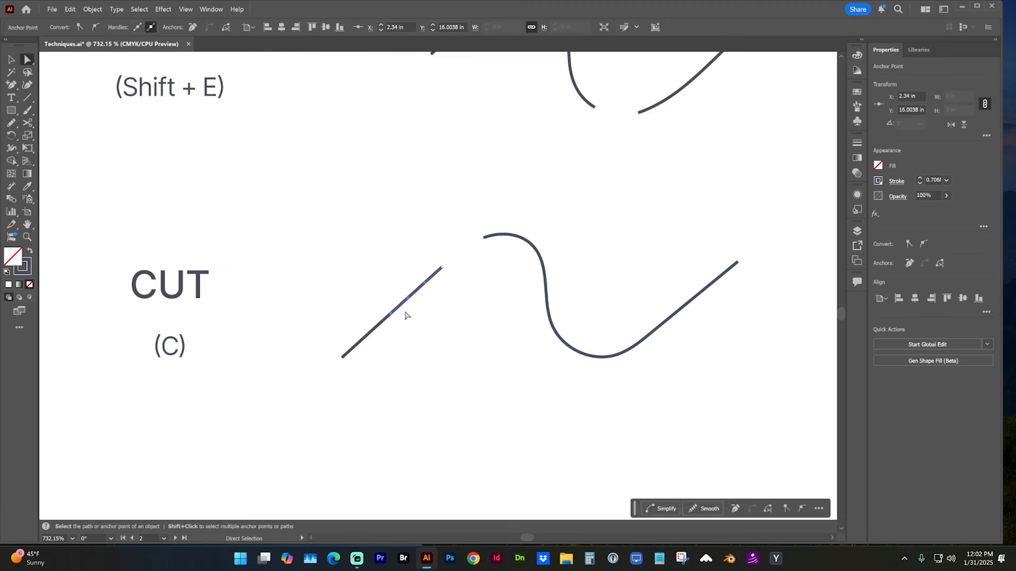
pyautogui.moveTo(392, 316); pyautogui.dragTo(469, 352)
pyautogui.click(370, 422)
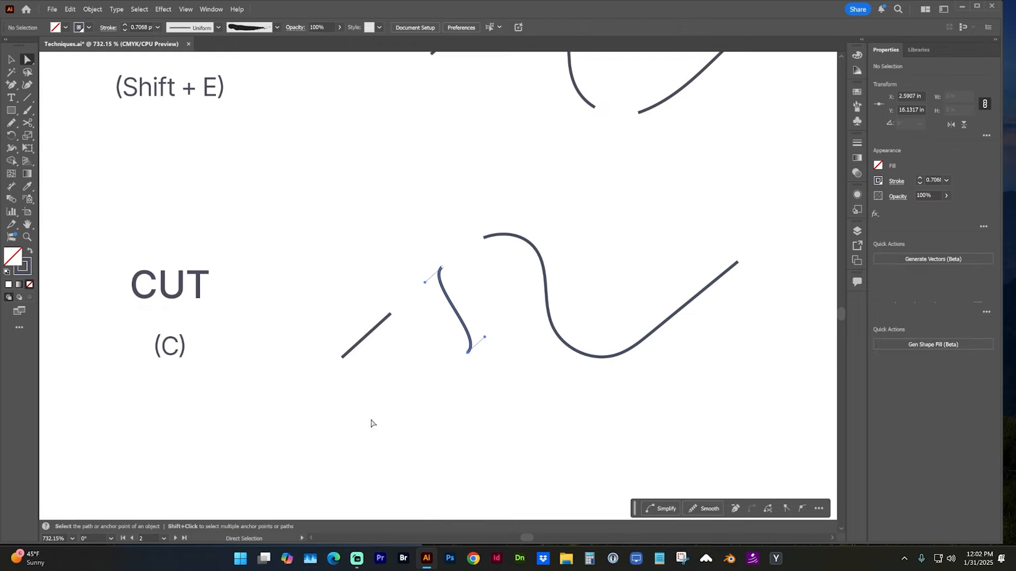